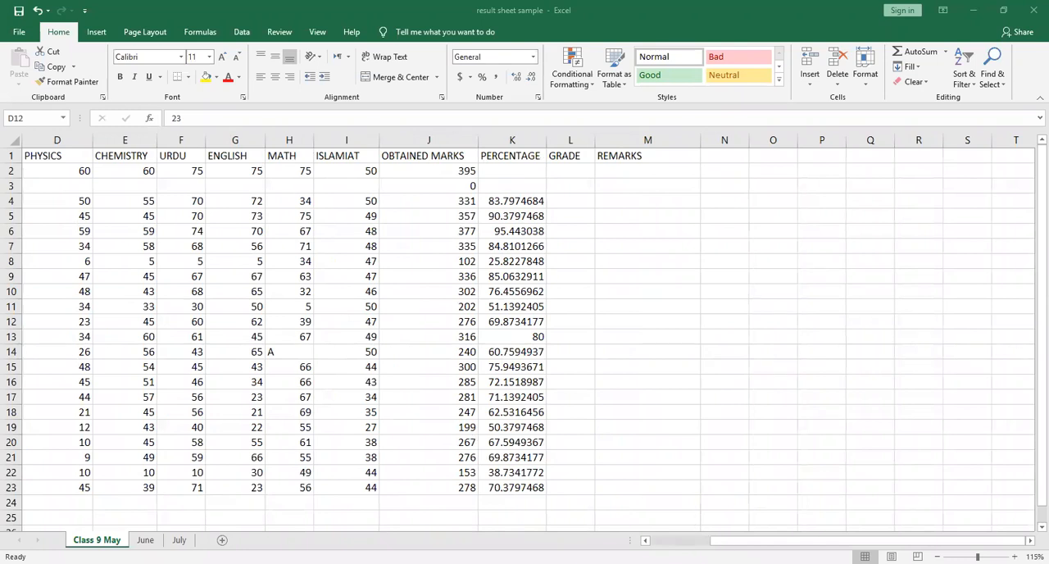
Change the physics mark in D12 to 45
{"action": "scroll", "coordinate": [528, 332], "scroll_direction": "left", "scroll_amount": 3}
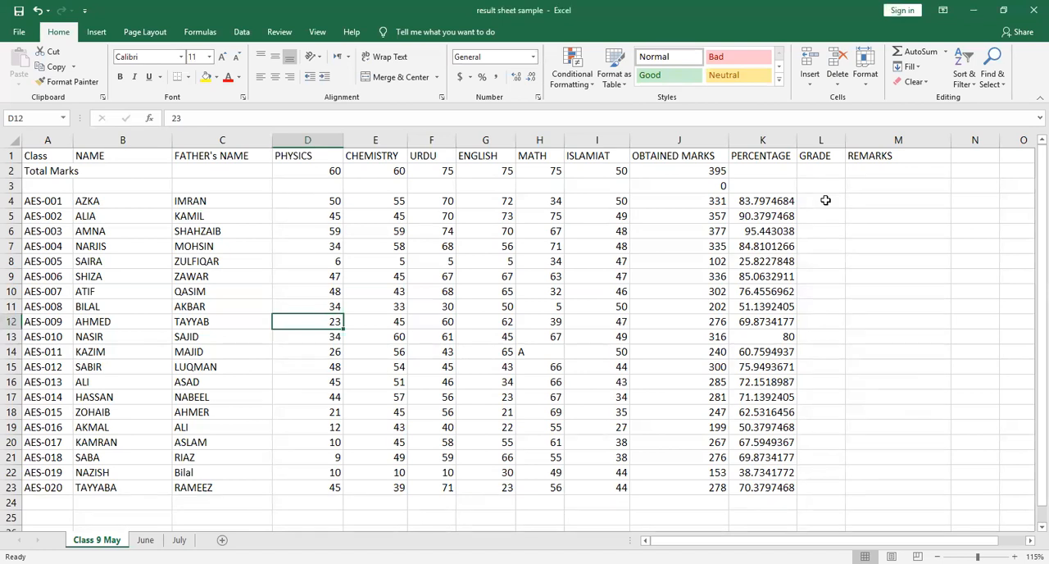
{"action": "left_click", "coordinate": [190, 118]}
{"action": "key", "text": "BackSpace"}
{"action": "key", "text": "BackSpace"}
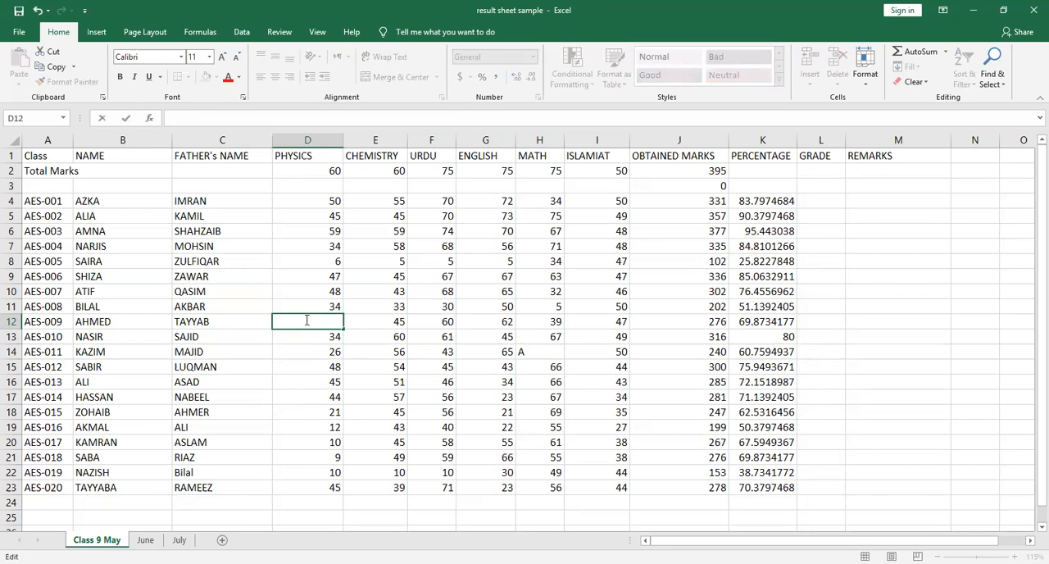
{"action": "type", "text": "45"}
{"action": "key", "text": "Return"}
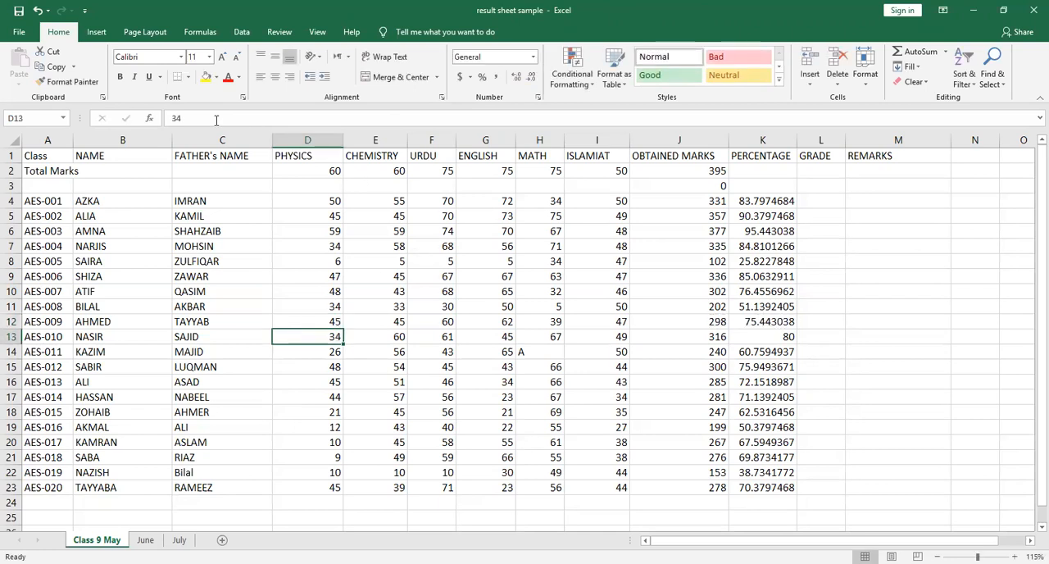
Start an IF formula in grade cell L4 that returns "A+" when K4>=90
{"action": "left_click", "coordinate": [819, 203]}
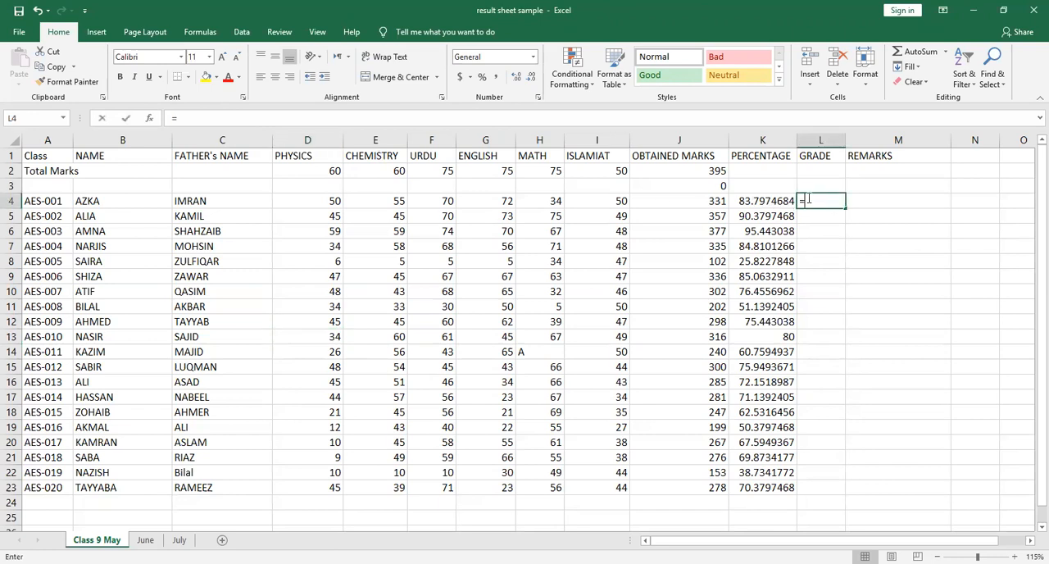
{"action": "type", "text": "="}
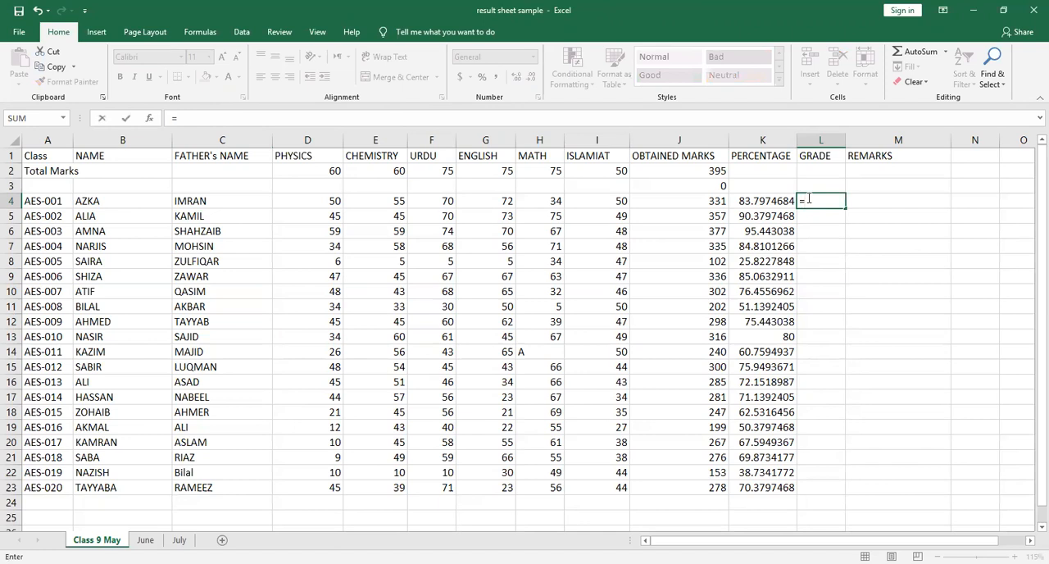
{"action": "type", "text": "if"}
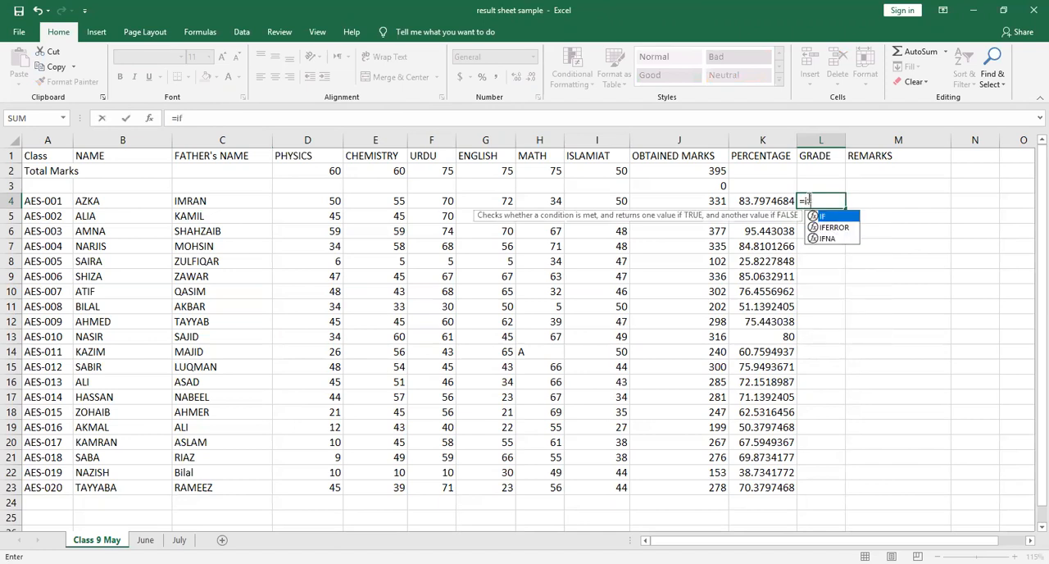
{"action": "type", "text": "("}
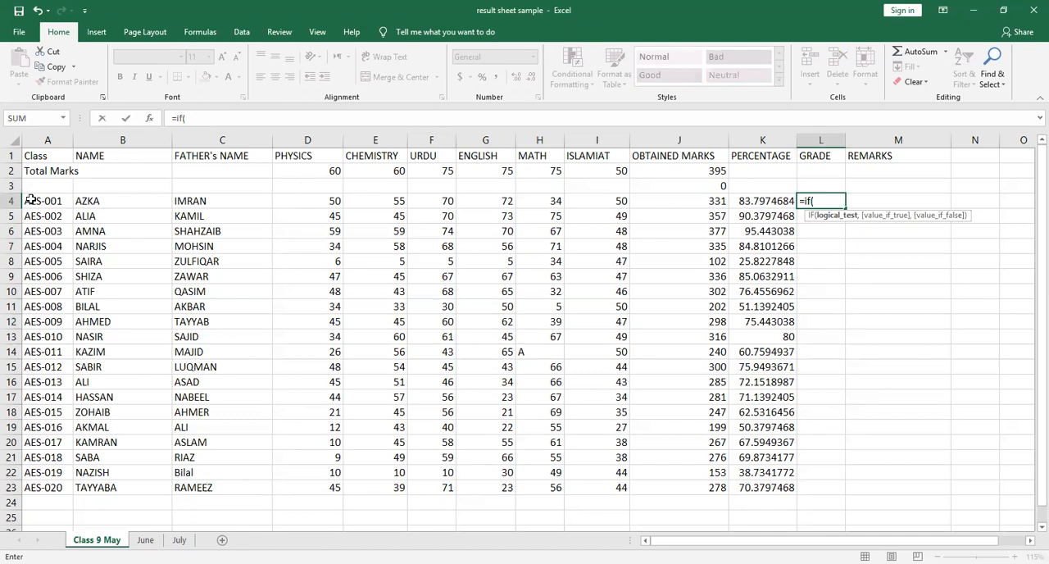
{"action": "left_click", "coordinate": [773, 199]}
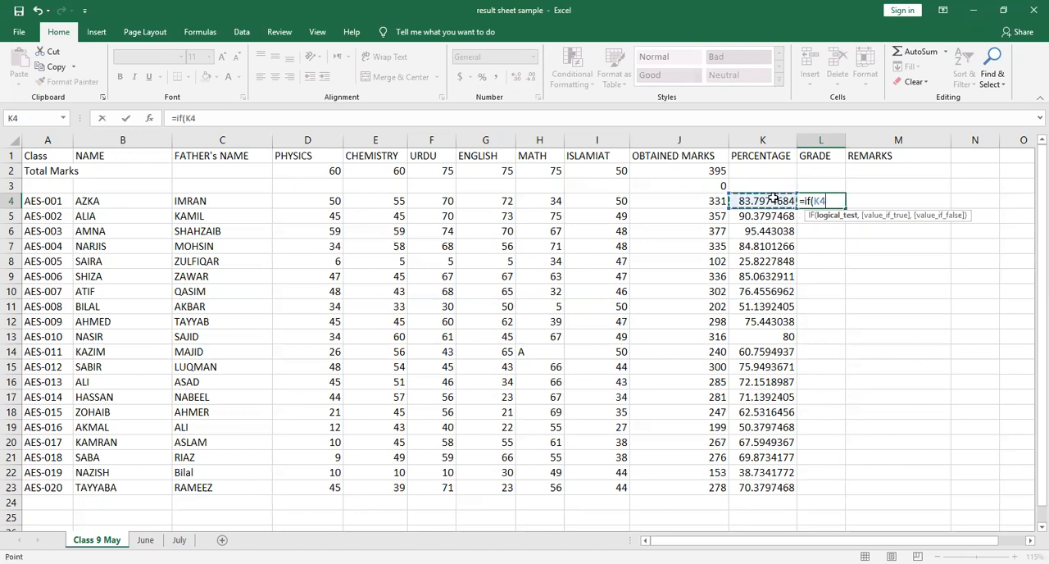
{"action": "left_click", "coordinate": [835, 202]}
{"action": "key", "text": "BackSpace"}
{"action": "key", "text": "BackSpace"}
{"action": "type", "text": "K4>=90"}
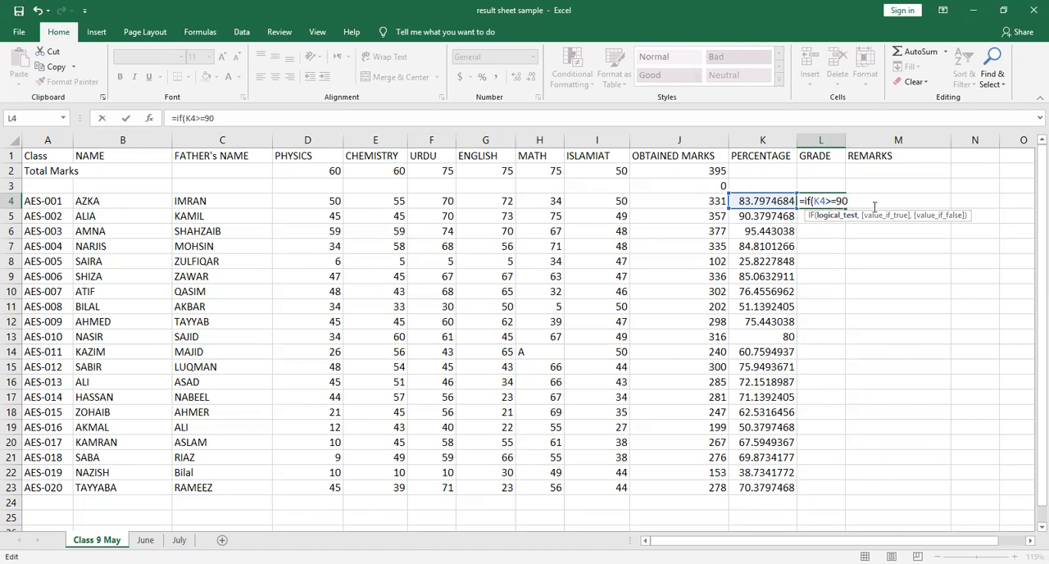
{"action": "type", "text": ",\""}
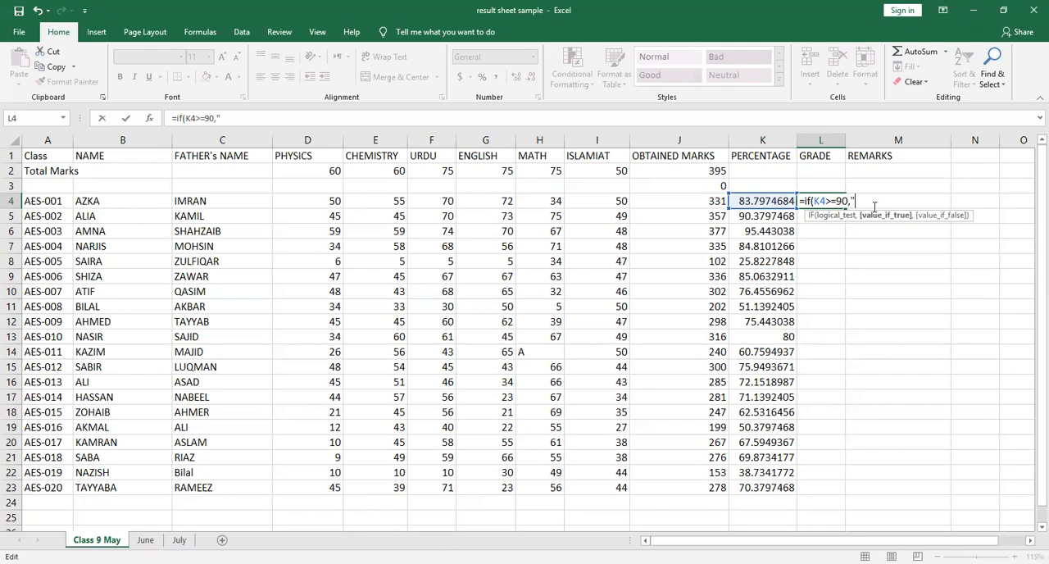
{"action": "type", "text": "A+\""}
{"action": "type", "text": ","}
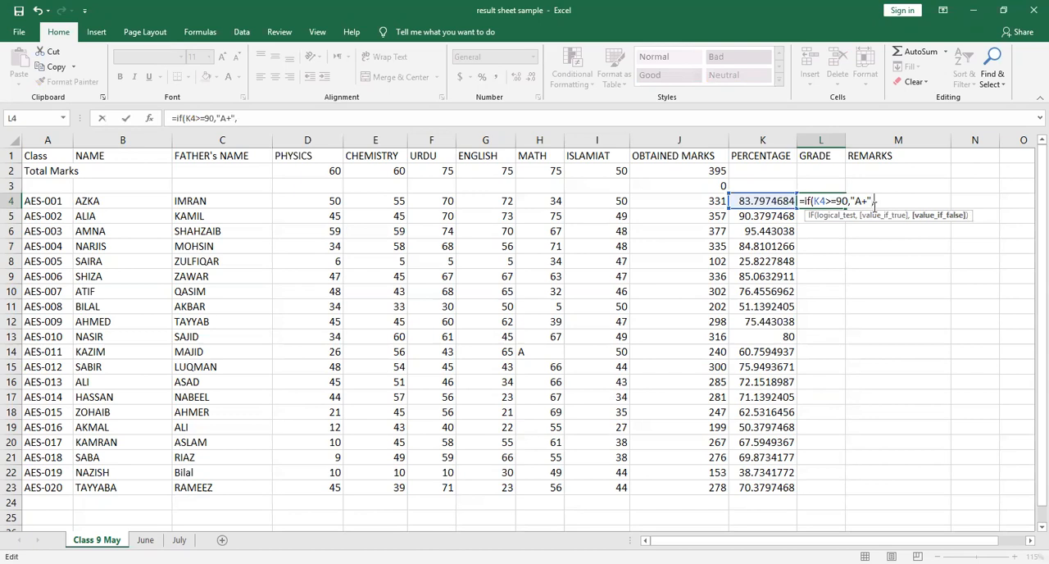
{"action": "type", "text": "if("}
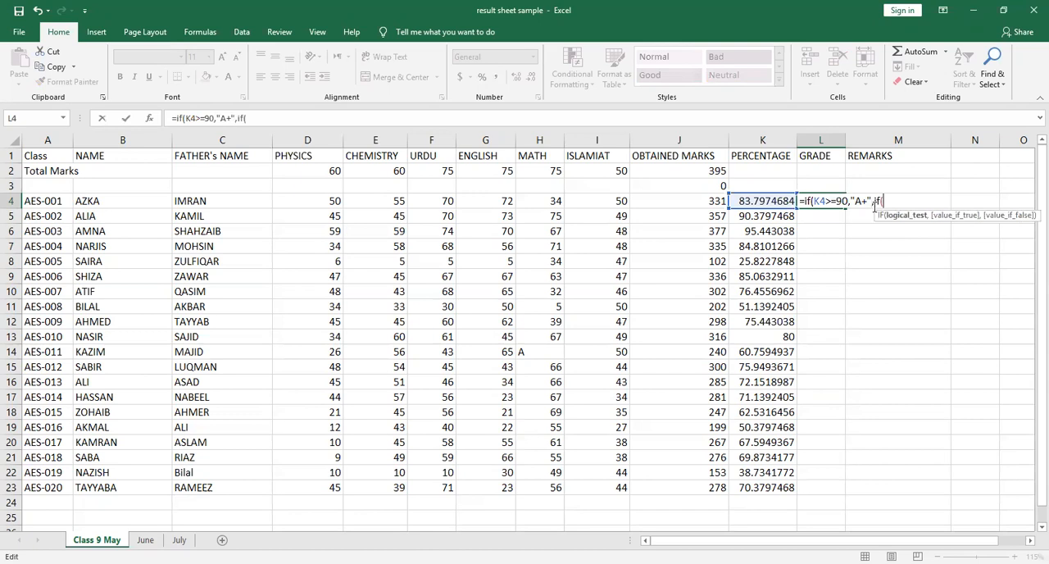
{"action": "type", "text": "K4>=8"}
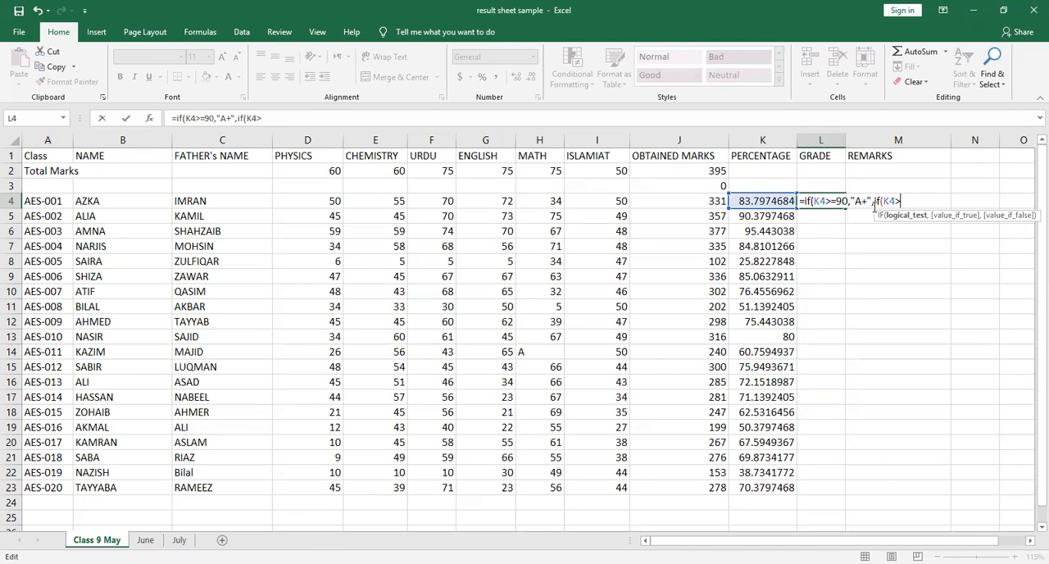
{"action": "type", "text": "0,\"A"}
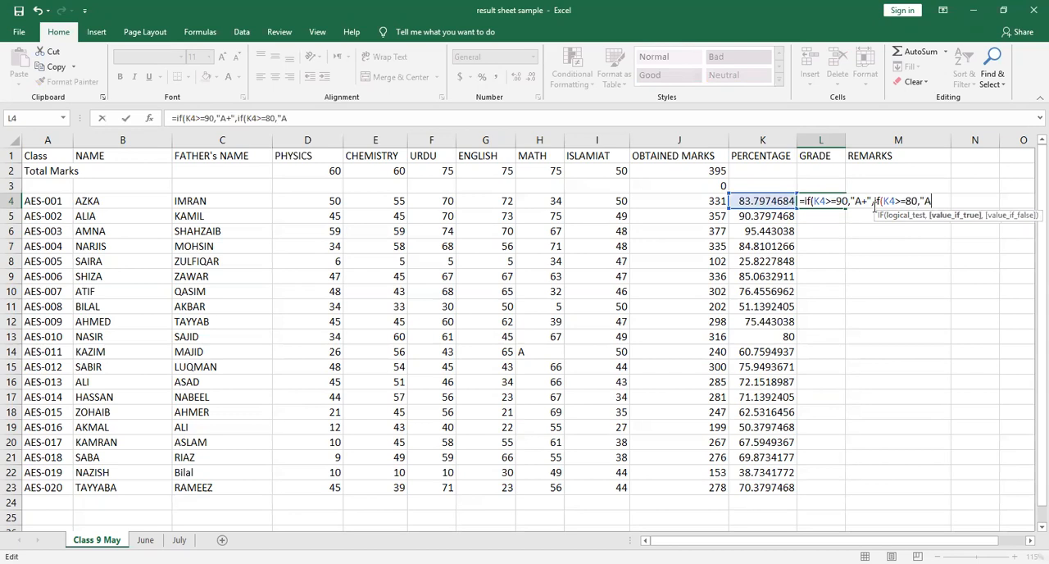
{"action": "type", "text": "\",if"}
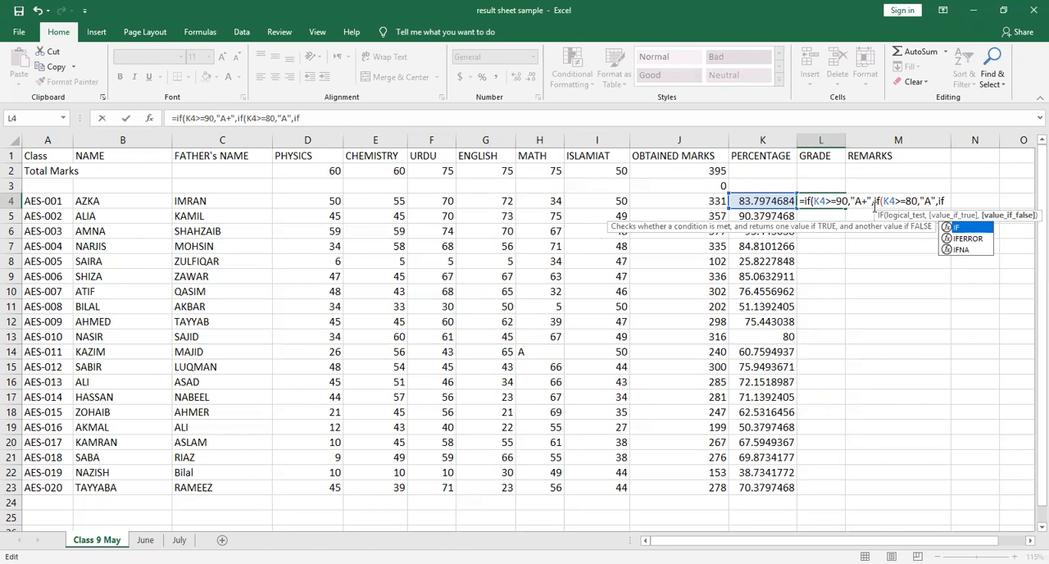
{"action": "type", "text": "(K4>=70"}
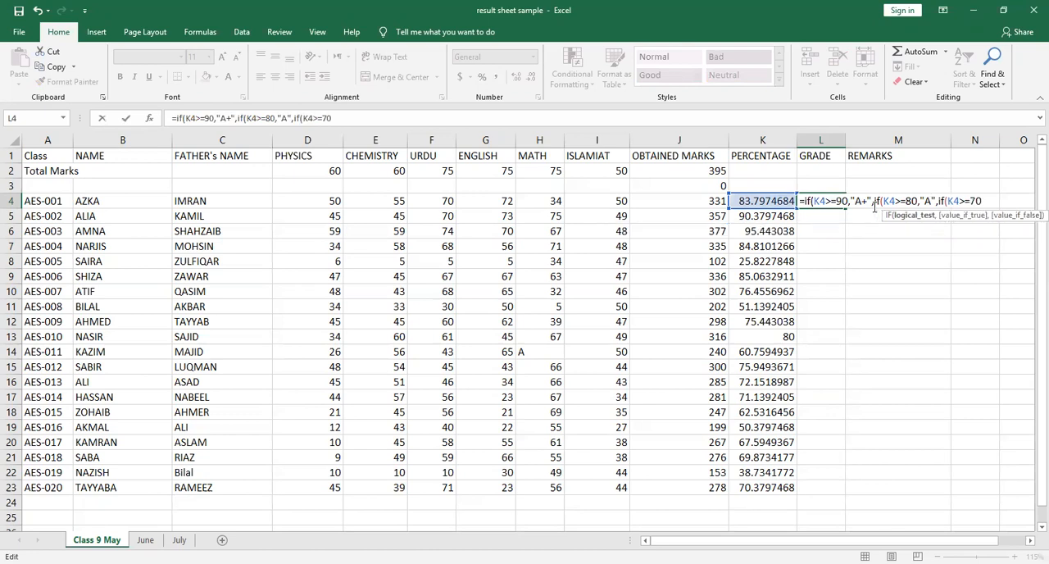
{"action": "type", "text": ",\""}
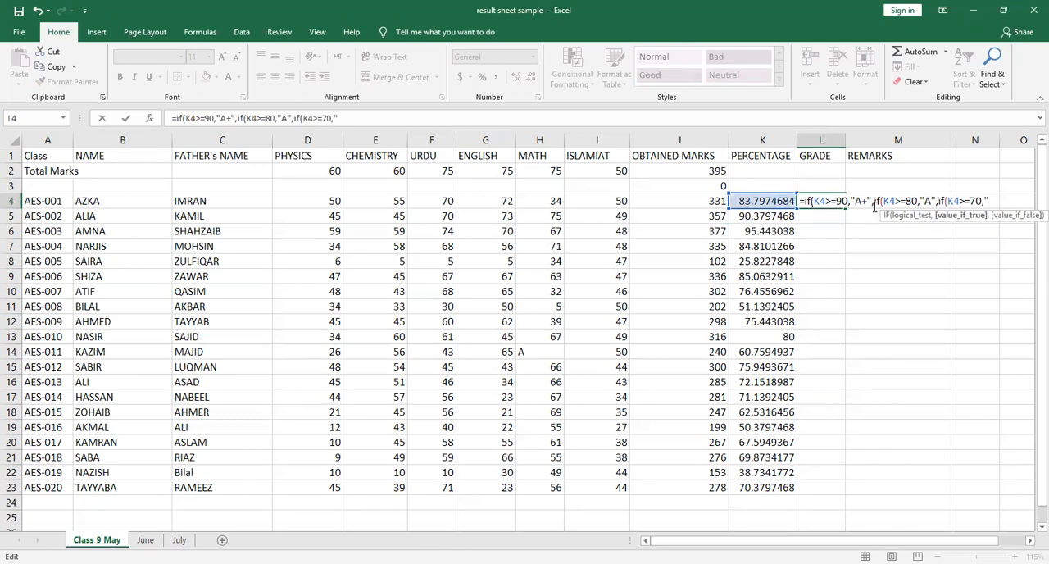
{"action": "type", "text": "B+\",if(K4"}
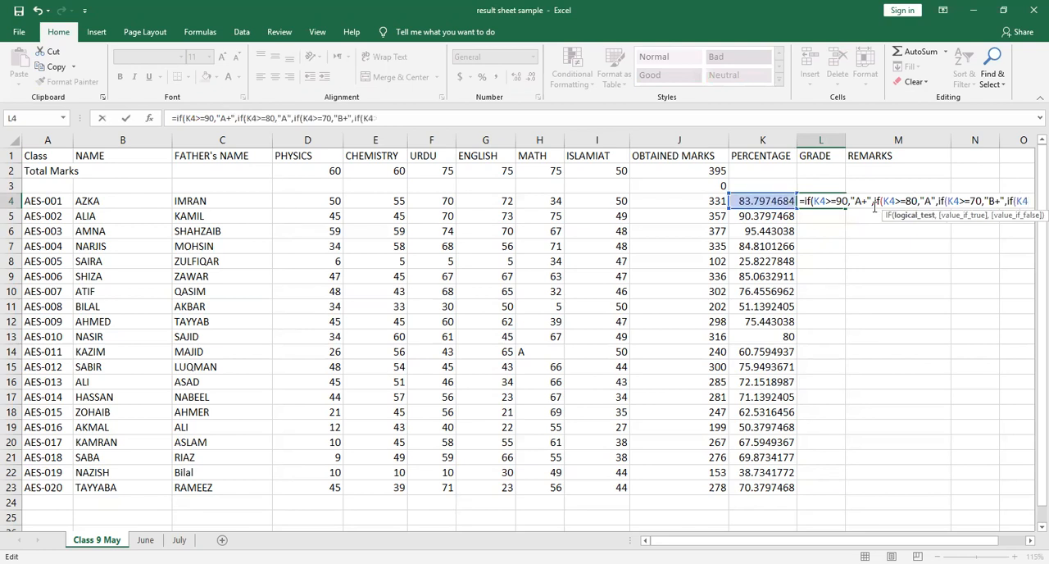
{"action": "type", "text": ">=60"}
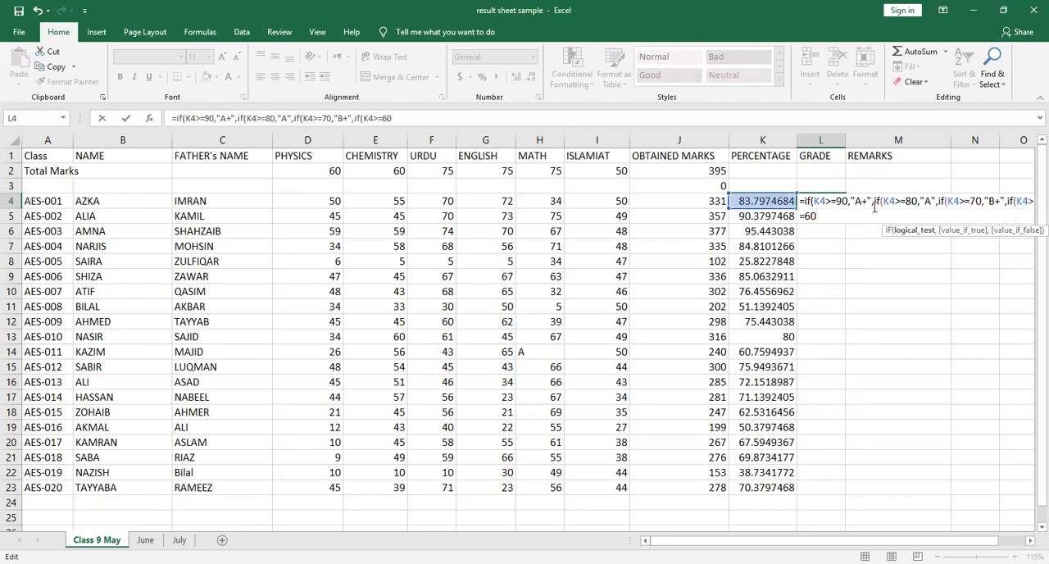
{"action": "type", "text": ",\""}
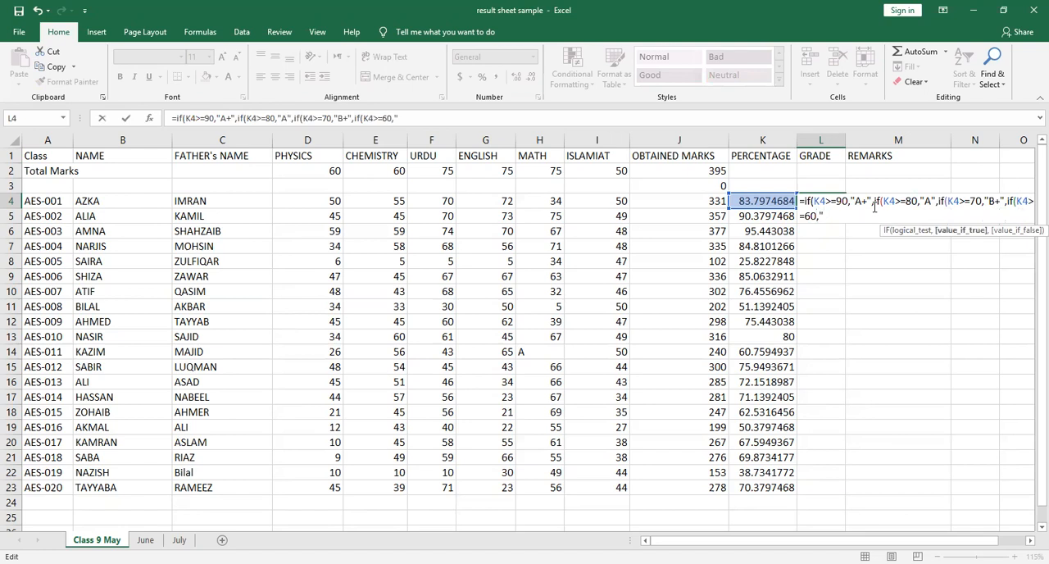
{"action": "type", "text": "B\",if"}
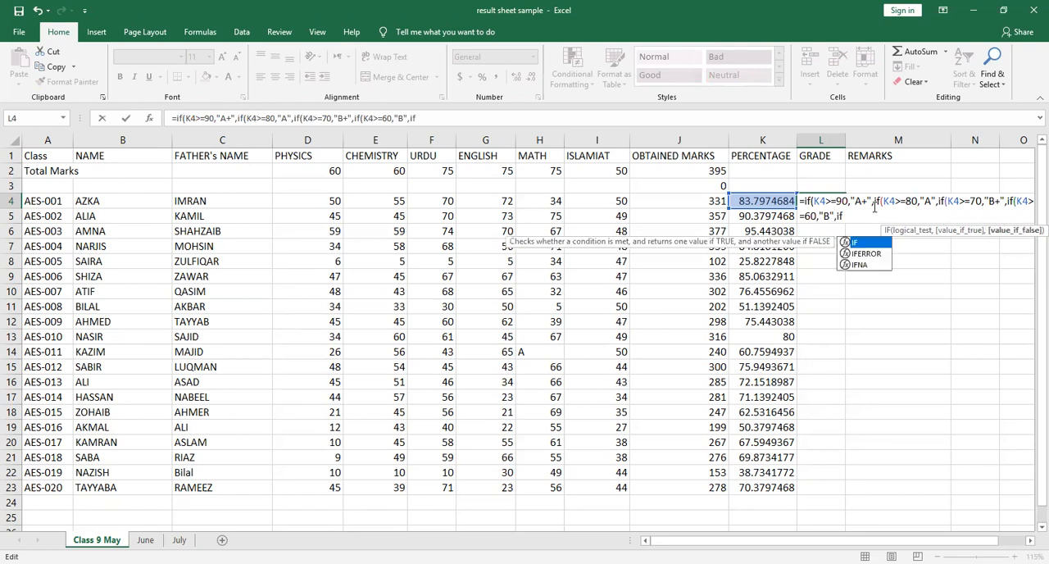
{"action": "type", "text": "(K4>=50"}
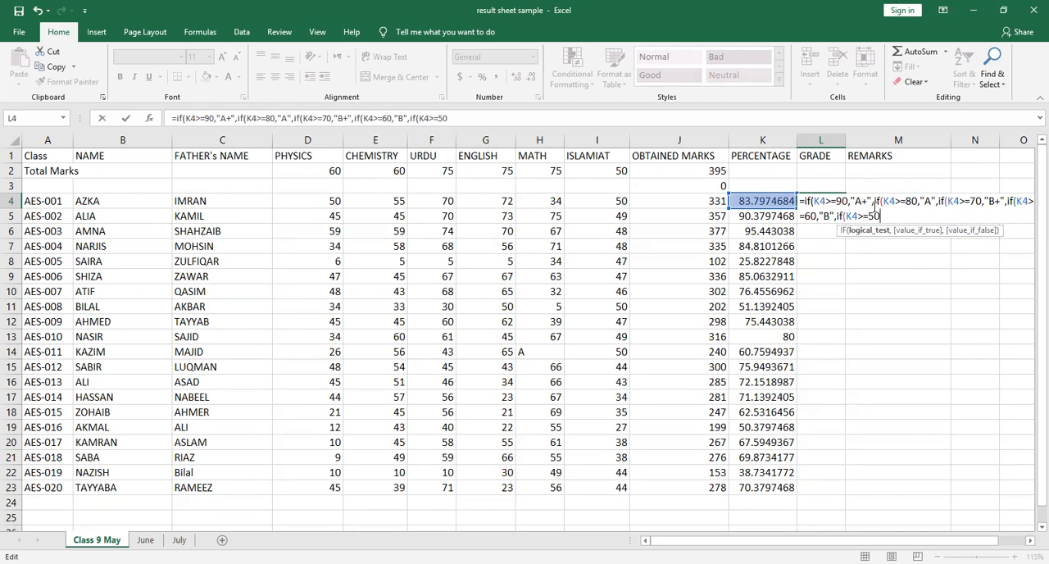
{"action": "type", "text": ",\""}
{"action": "type", "text": "B-"}
Add nested IFs to the L4 formula returning "B" for K4>=60 and "C" for K4>=50
{"action": "key", "text": "BackSpace"}
{"action": "key", "text": "BackSpace"}
{"action": "type", "text": "C\""}
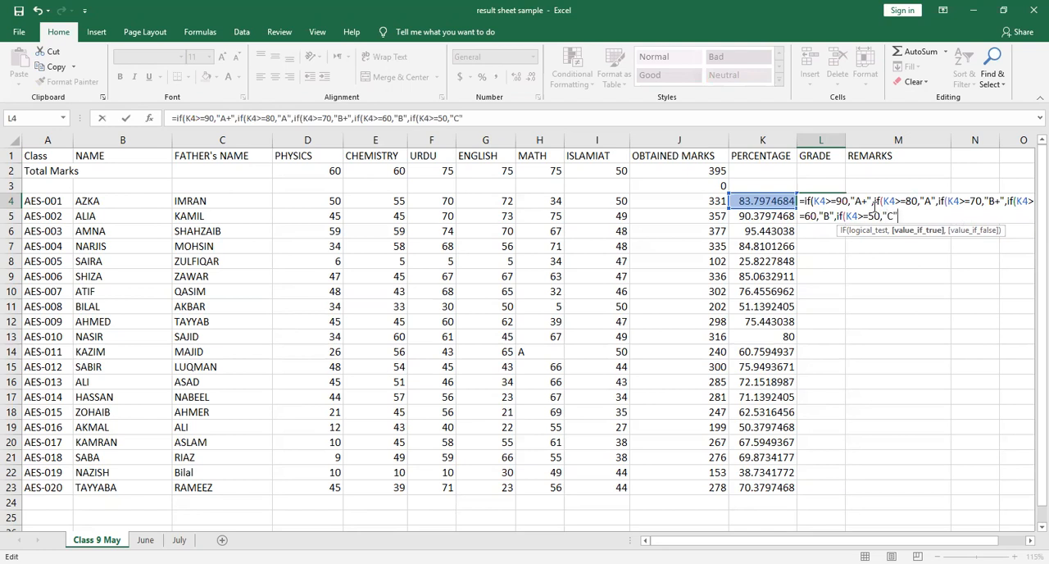
{"action": "type", "text": ",if"}
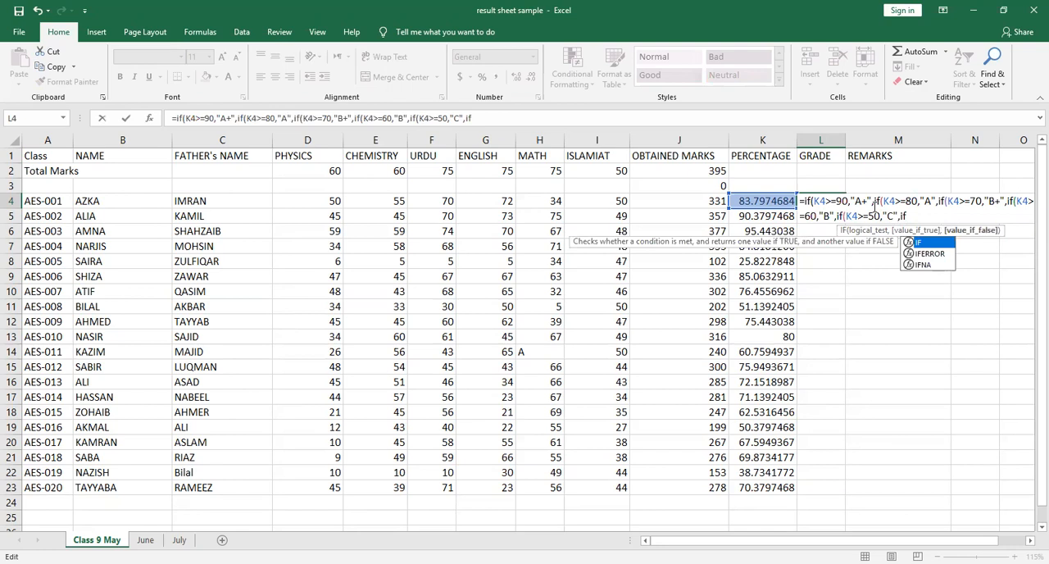
{"action": "type", "text": "(K4>=40,"}
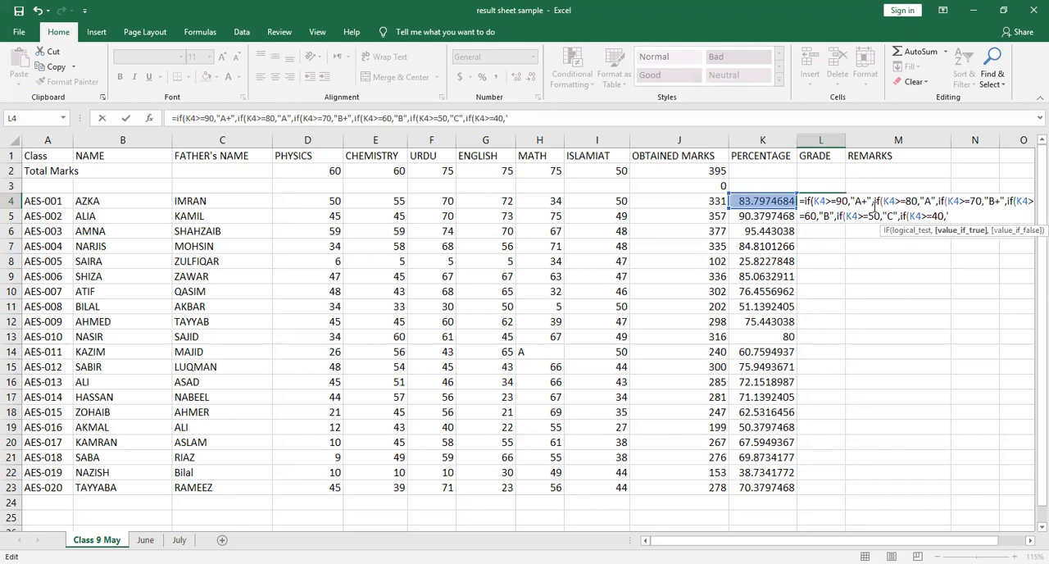
{"action": "type", "text": "\"D"}
Continue the L4 formula with nested IFs returning "D" for K4>=40 and "E" for K4>=33
{"action": "type", "text": ","}
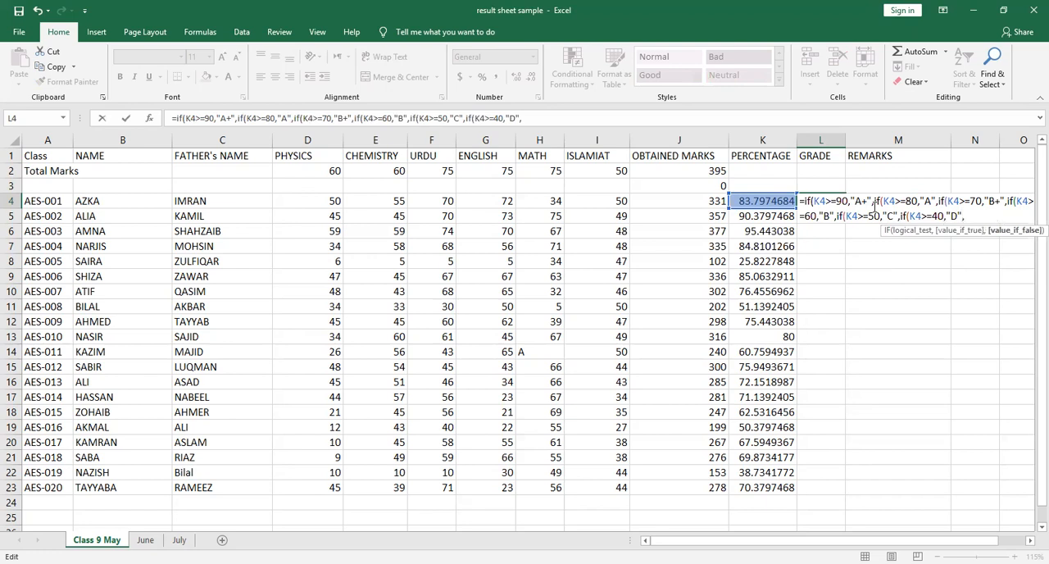
{"action": "type", "text": "if(K4>="}
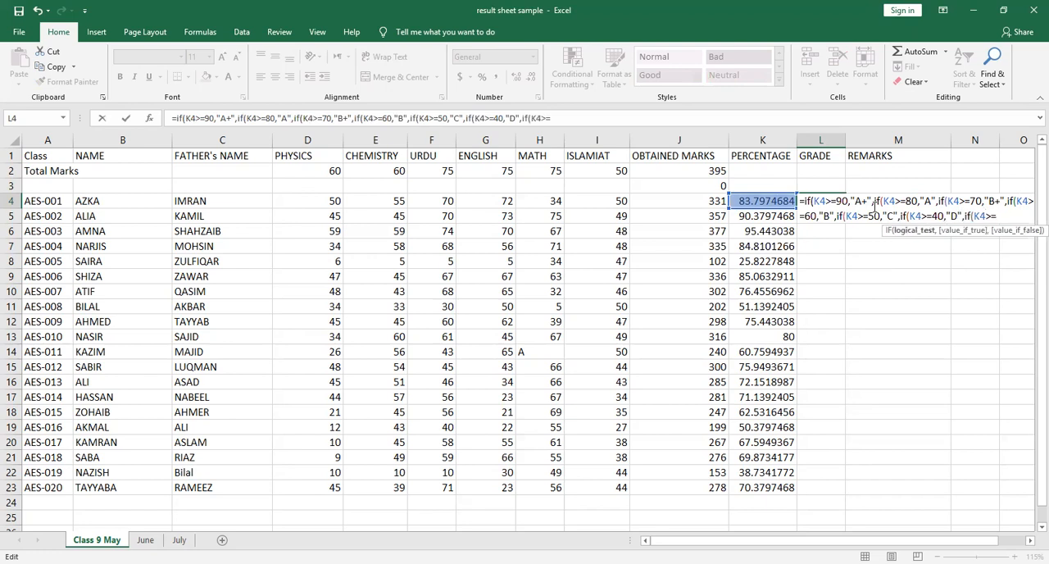
{"action": "type", "text": "33,\"E"}
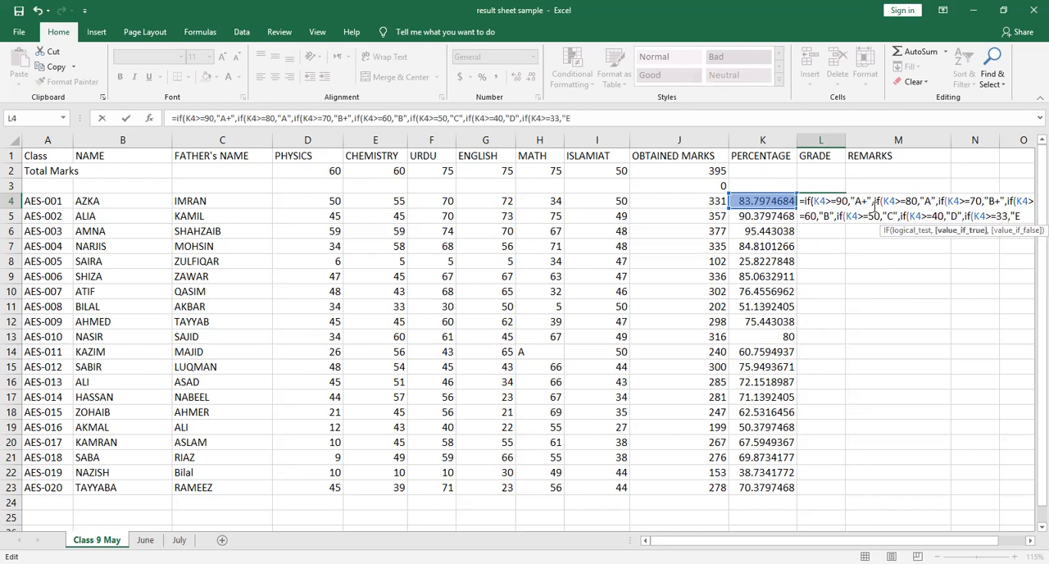
{"action": "type", "text": "\","}
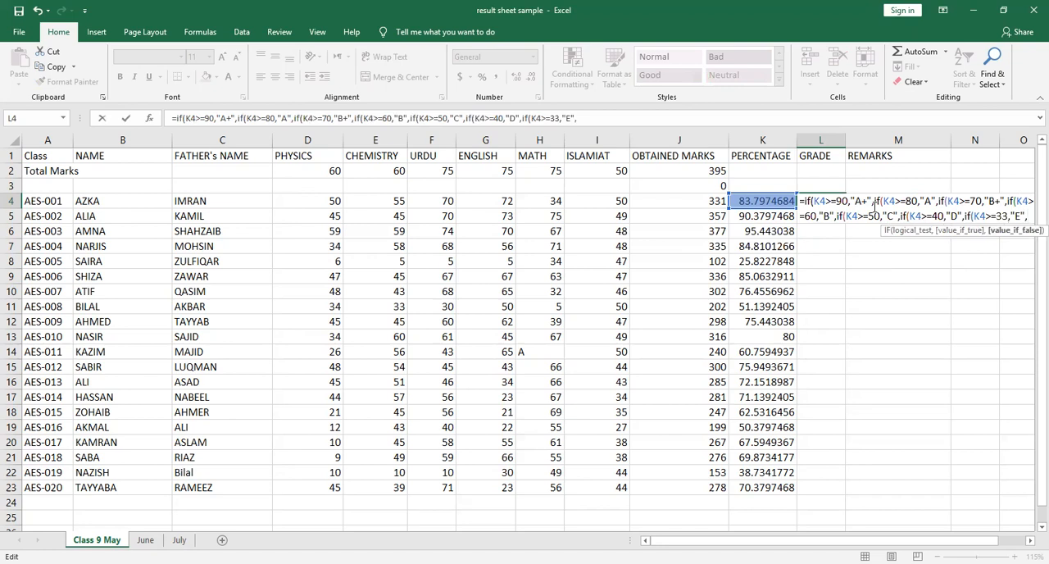
{"action": "type", "text": "\"F\""}
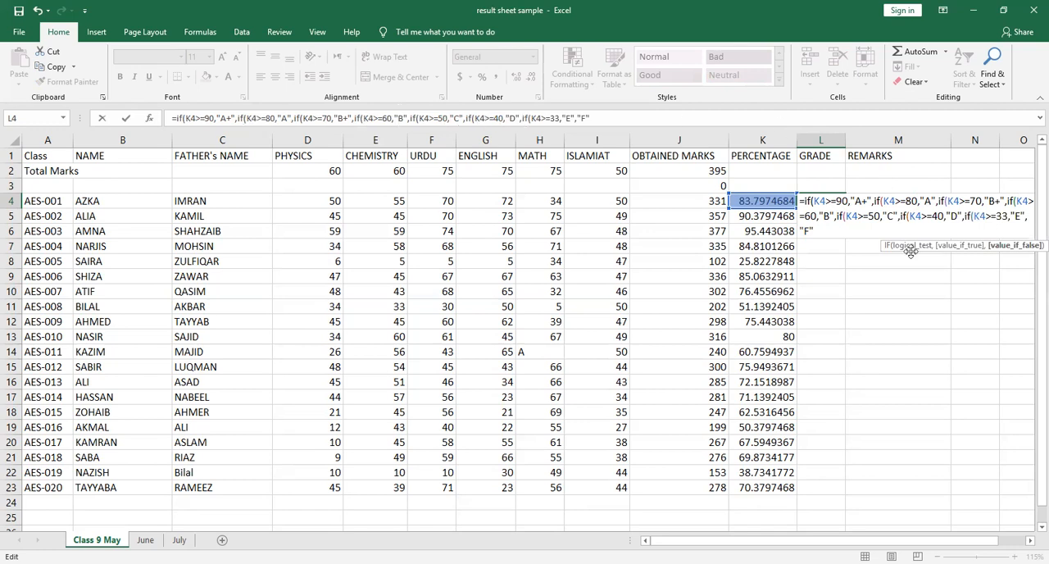
Finish the L4 formula with "F" as the final fallback grade, close all the brackets and enter it
{"action": "type", "text": "))"}
{"action": "key", "text": "Return"}
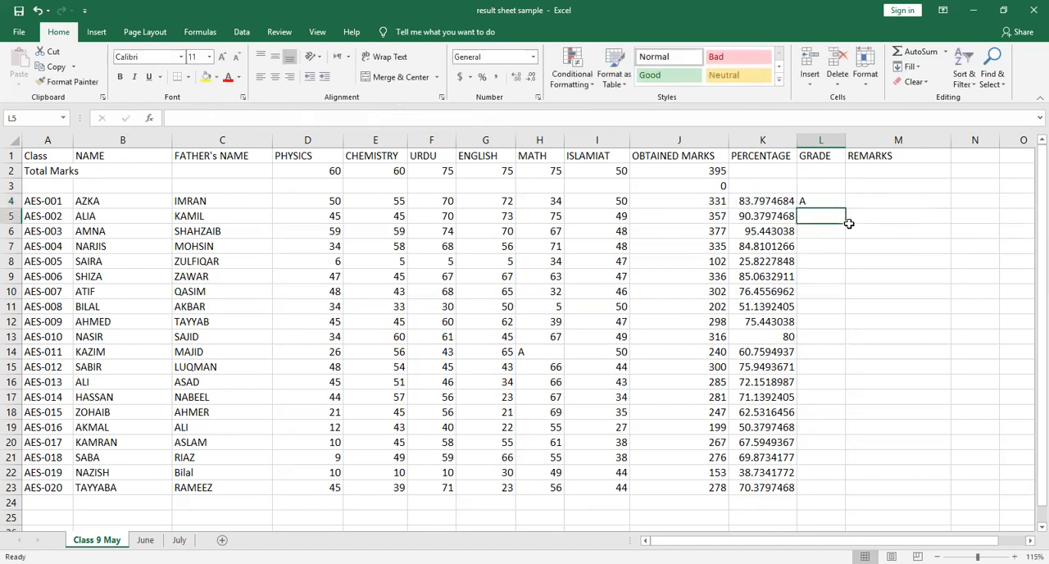
Fill the grade formula from L4 down to L23 for all the students
{"action": "left_click", "coordinate": [822, 200]}
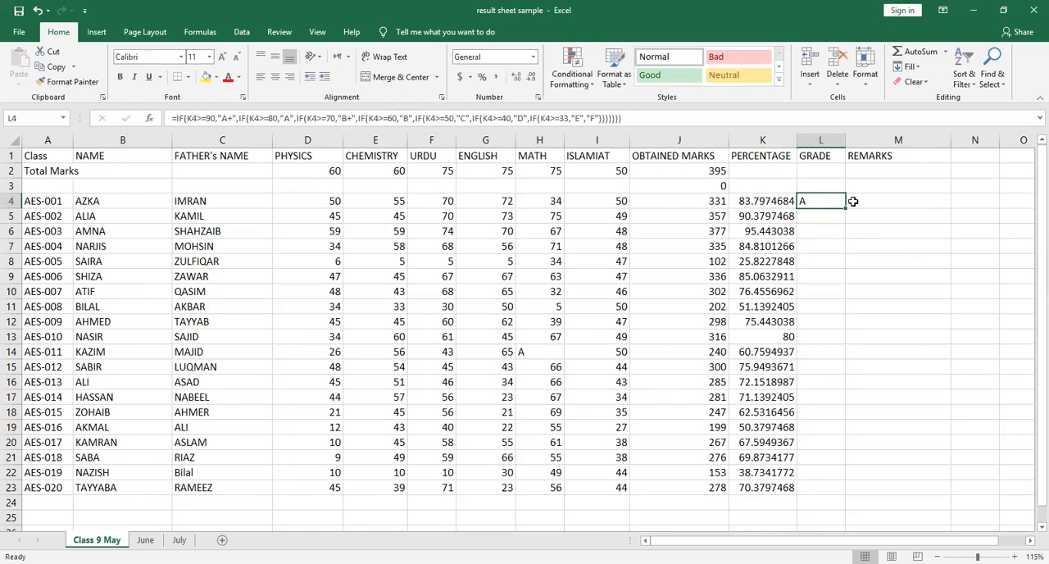
{"action": "left_click_drag", "start_coordinate": [845, 207], "coordinate": [846, 490]}
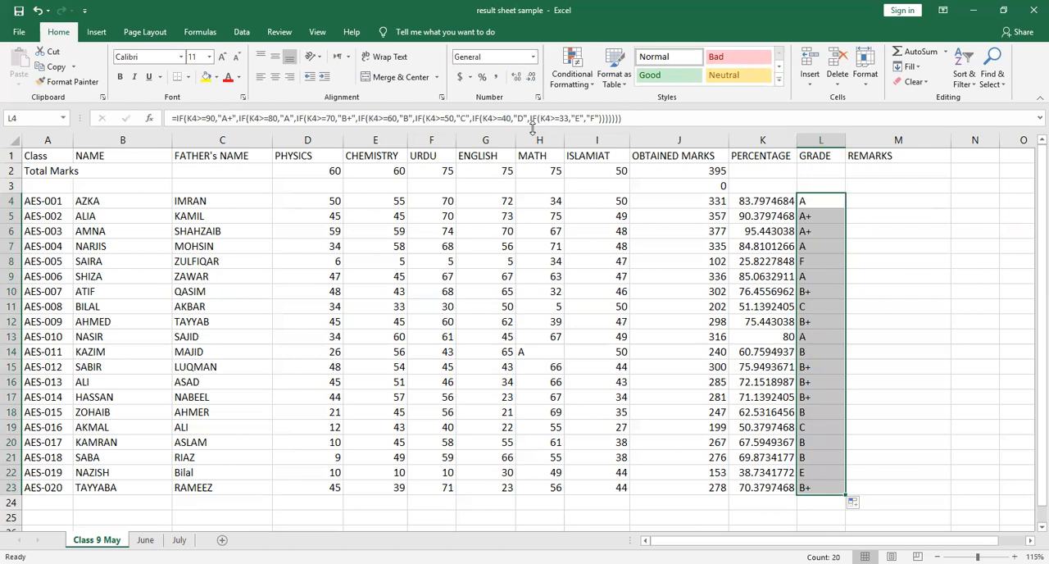
Examine the "A+" result of the K4>=90 condition in the L4 formula, then select remarks cell M4
{"action": "left_click", "coordinate": [214, 120]}
{"action": "left_click_drag", "start_coordinate": [217, 120], "coordinate": [234, 120]}
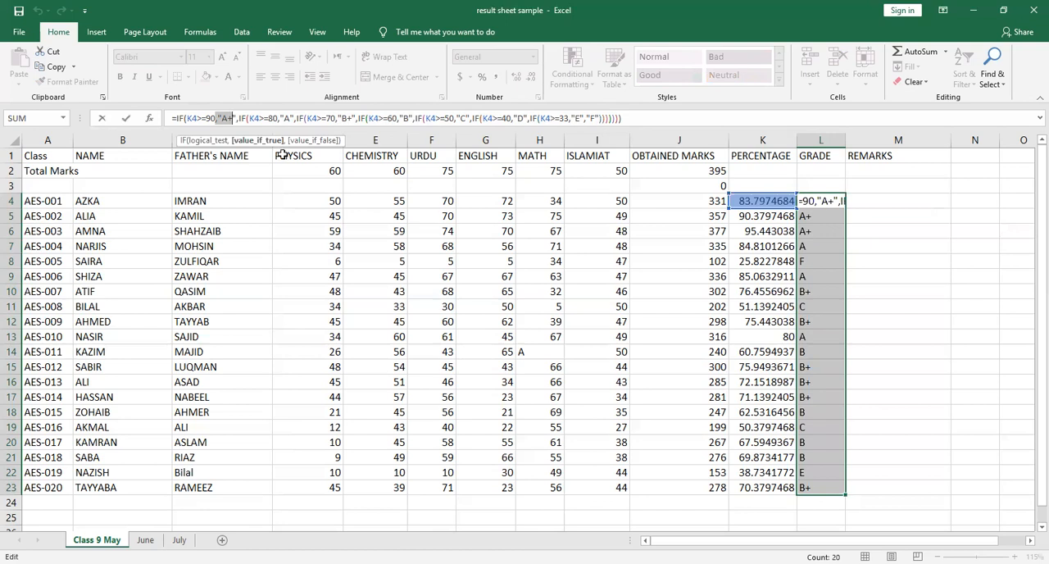
{"action": "left_click", "coordinate": [868, 206]}
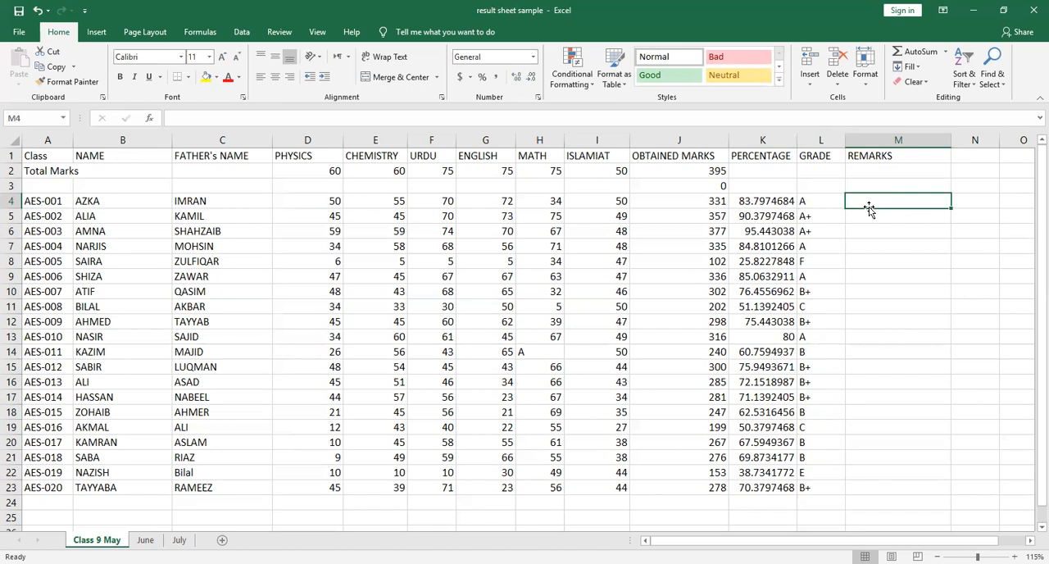
Start an IF formula in M4 that returns "Outstanding" when K4>=90
{"action": "type", "text": "="}
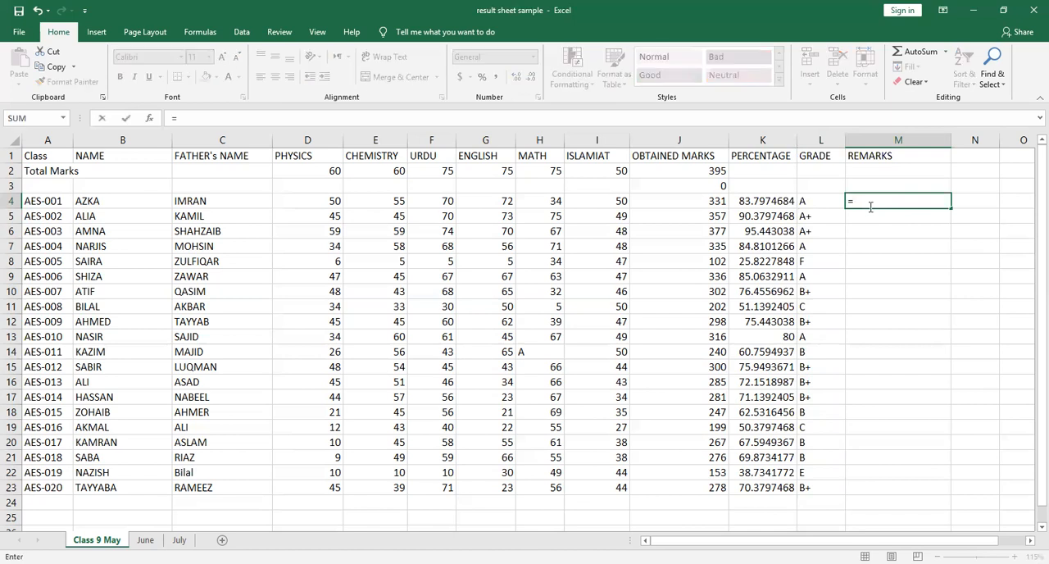
{"action": "type", "text": "if("}
{"action": "left_click", "coordinate": [765, 201]}
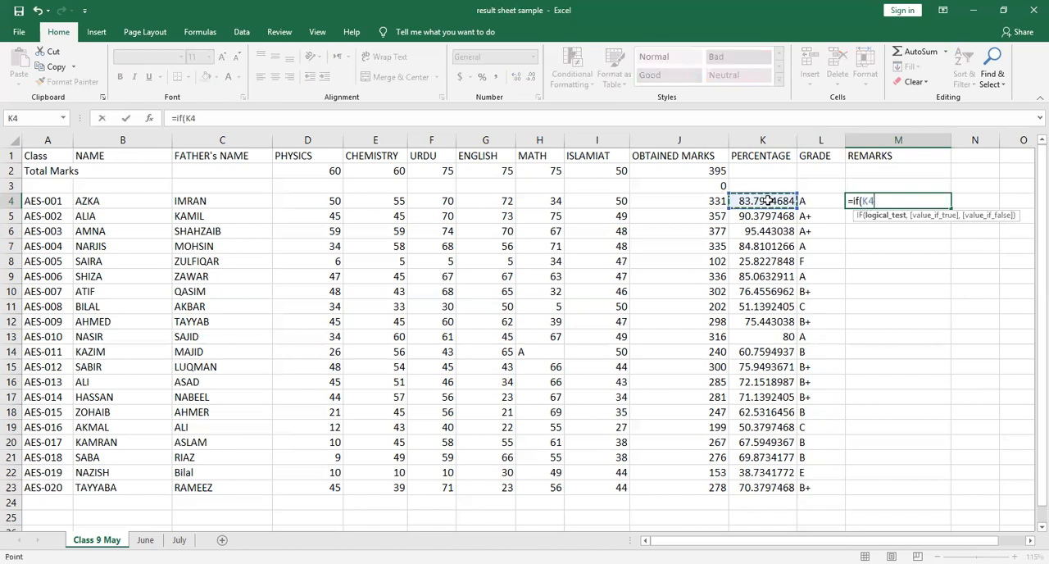
{"action": "type", "text": ">=90,\""}
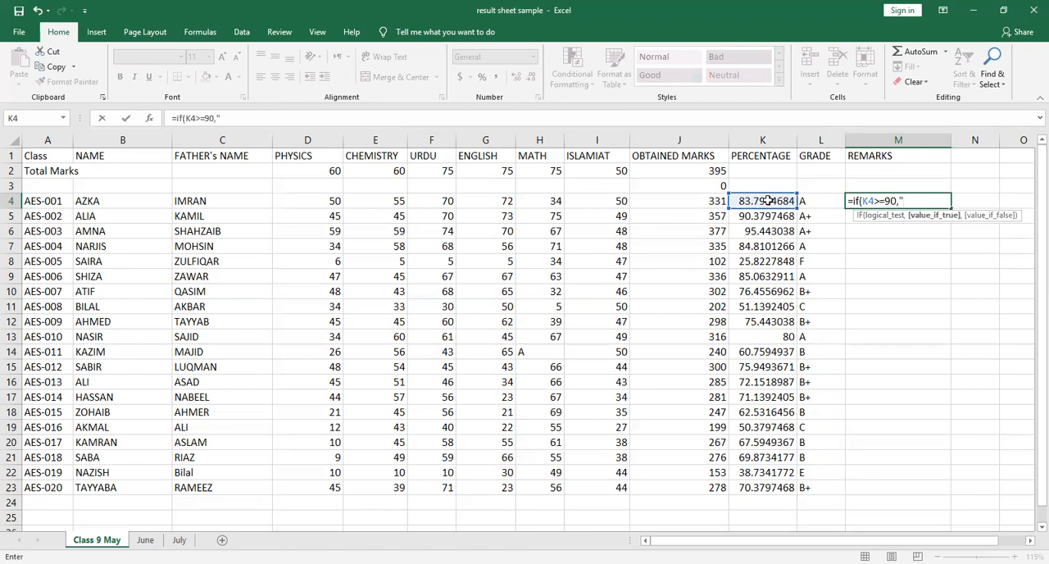
{"action": "type", "text": "Outstanding\""}
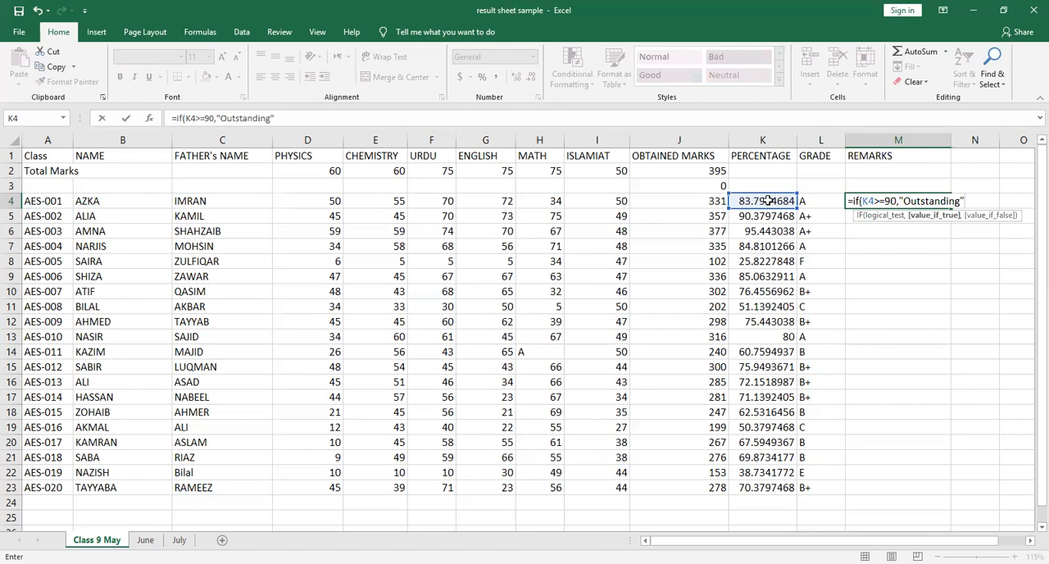
{"action": "type", "text": ",if("}
Add a nested IF to the M4 formula returning "Excellent" for K4>=80
{"action": "left_click", "coordinate": [760, 201]}
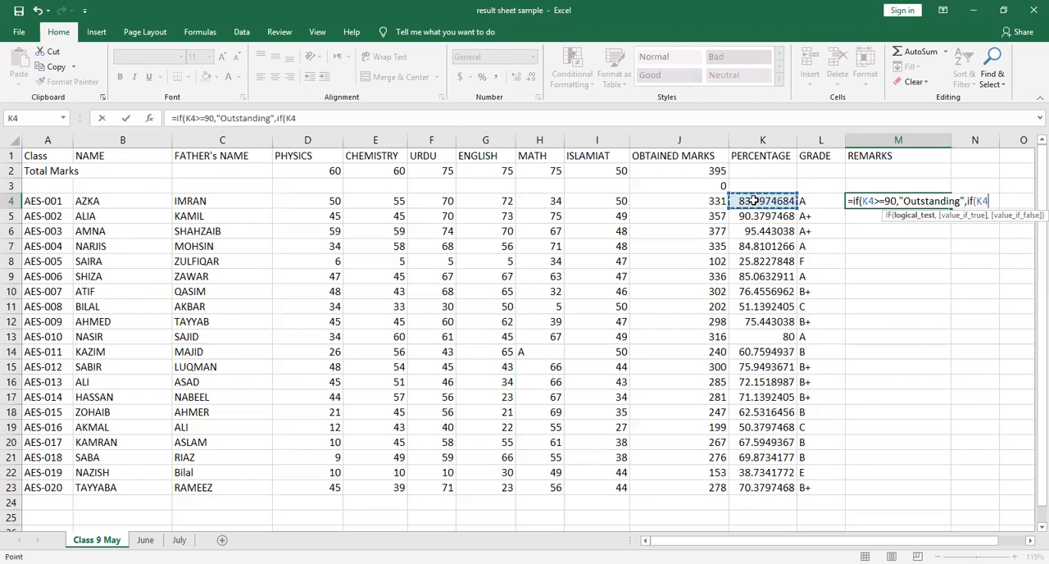
{"action": "type", "text": ">=80"}
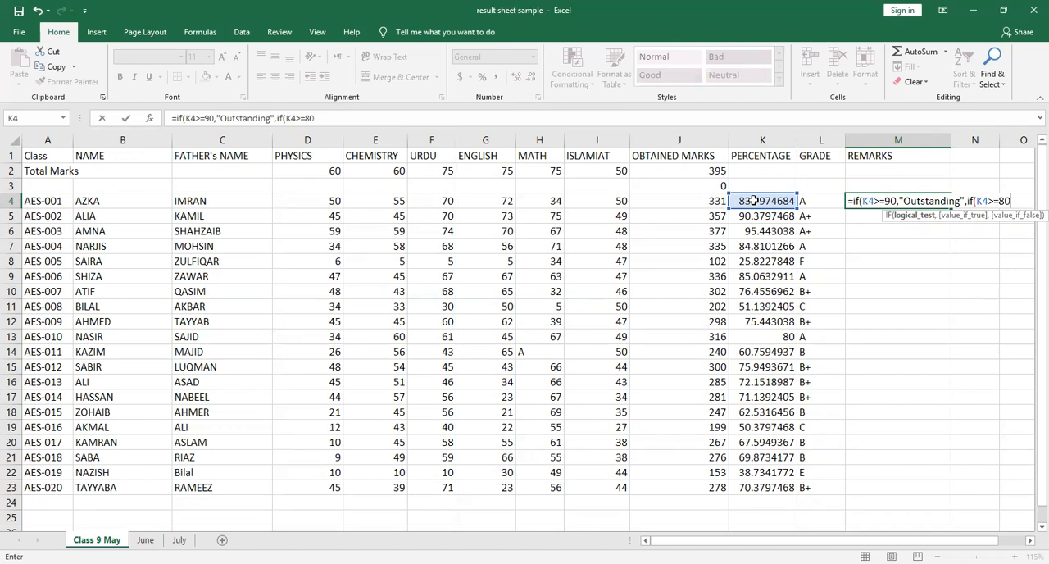
{"action": "type", "text": ",\"Excellent\""}
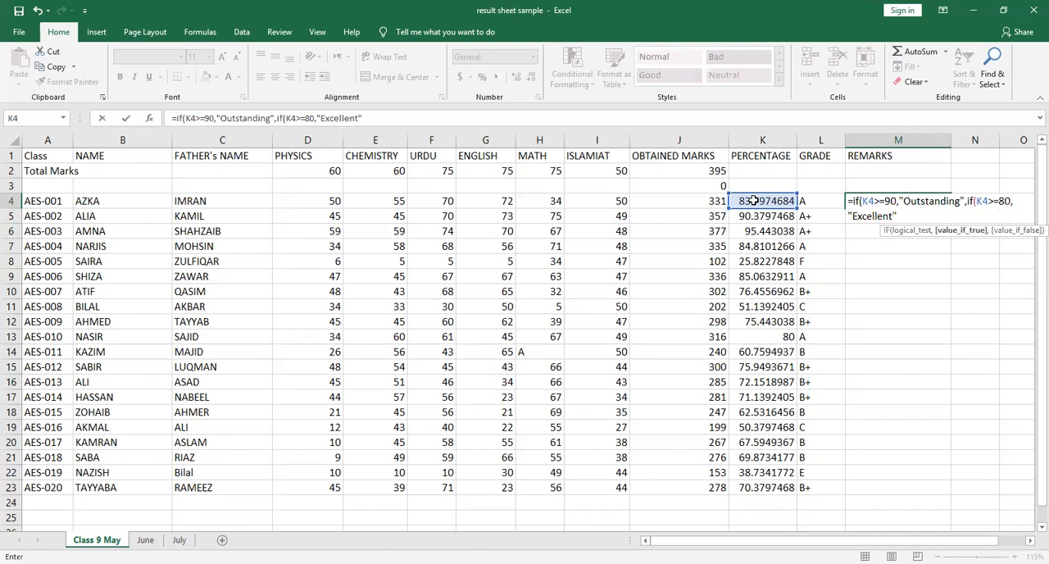
{"action": "type", "text": ",if(K4"}
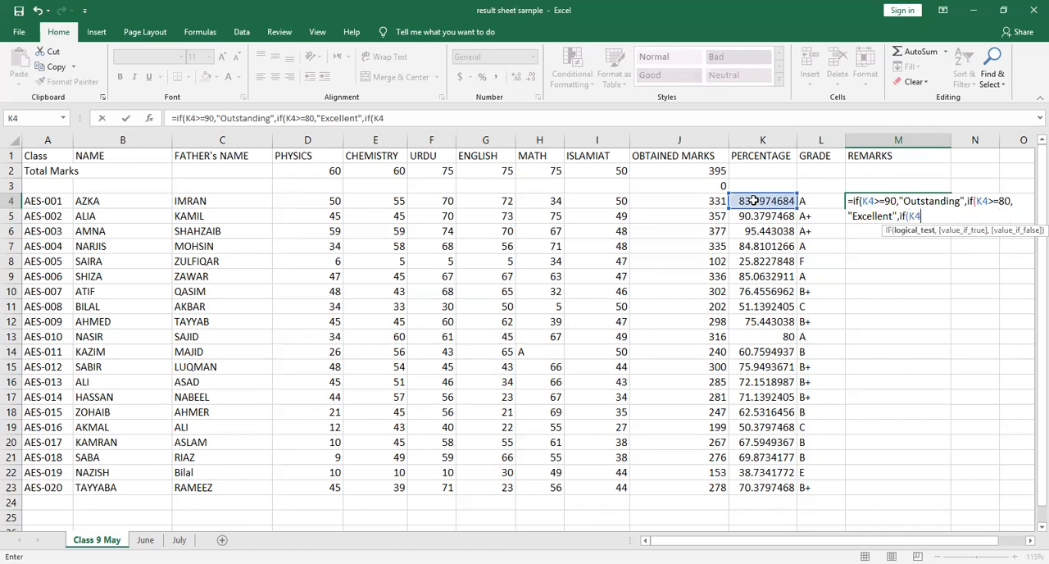
{"action": "type", "text": ">=70,\""}
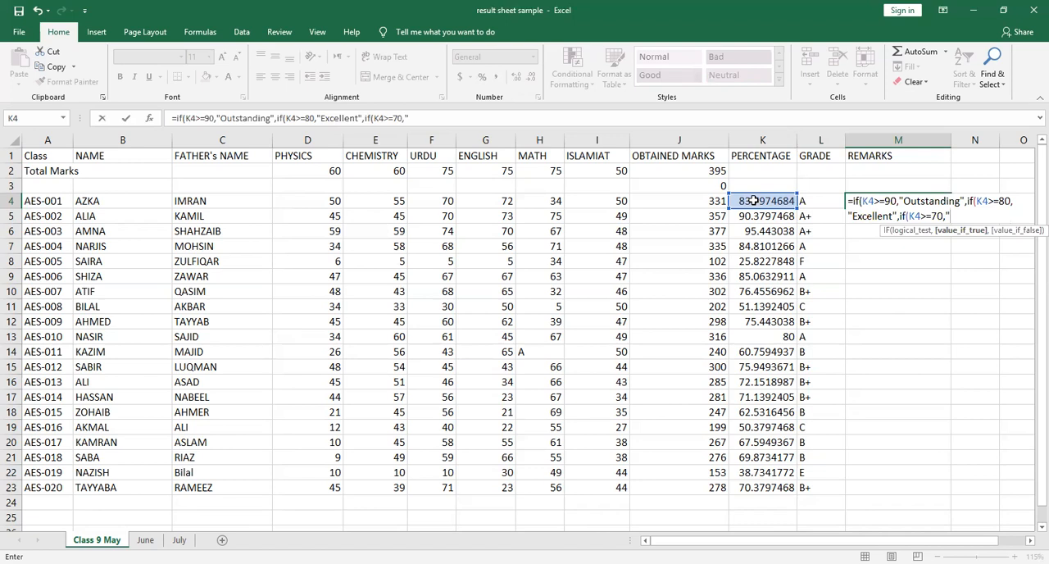
{"action": "type", "text": "Very Good\""}
Continue the M4 formula with nested IFs returning "Very Good" for K4>=70 and "Good" for K4>=60
{"action": "type", "text": ",if(K4>=60,\"Good\""}
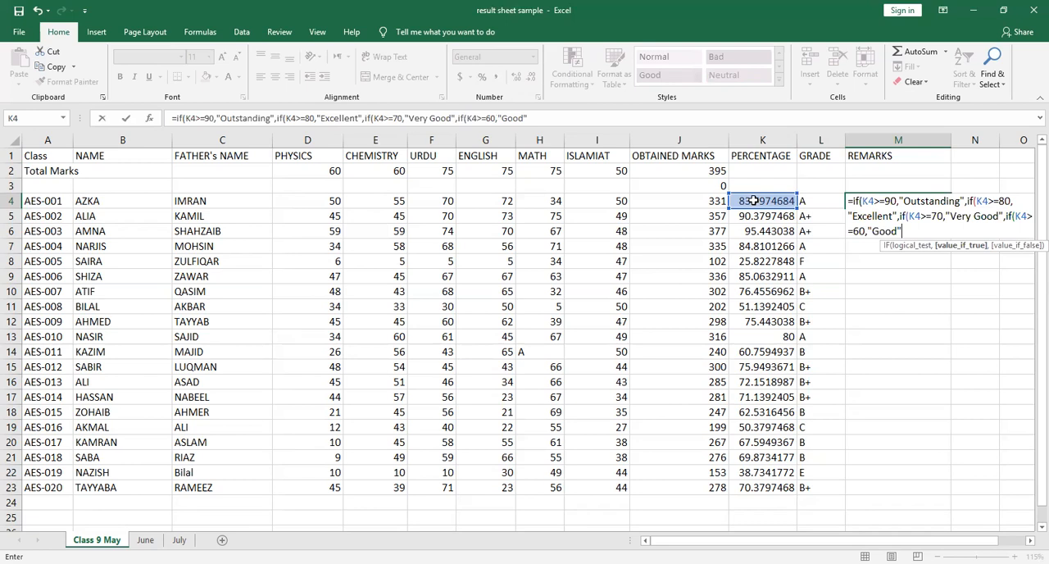
Extend the M4 formula with nested IFs returning "Fair" for K4>=50 and "Satisfactory" for K4>=40
{"action": "type", "text": ",if(K4>=50,\""}
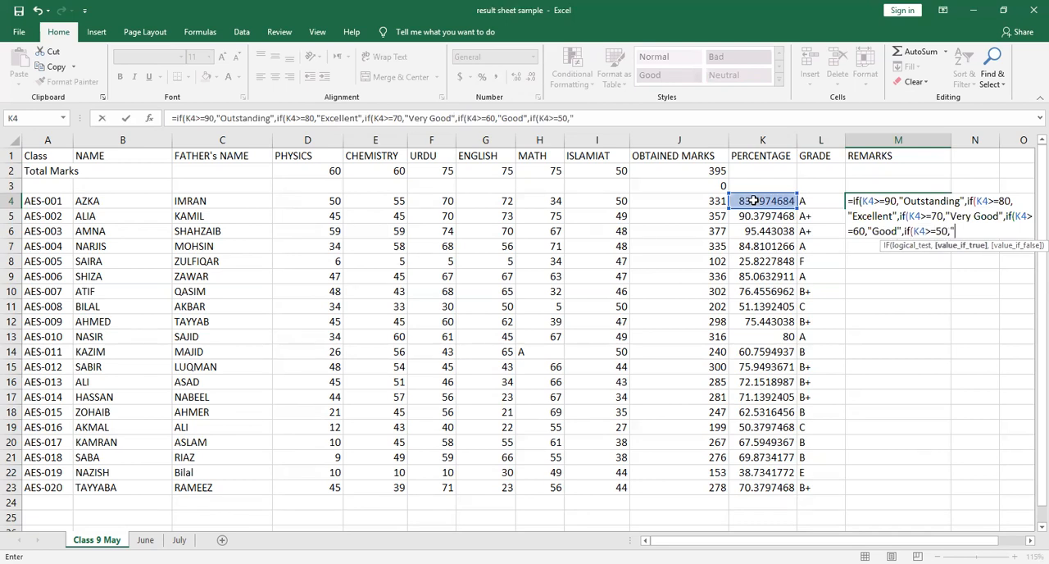
{"action": "type", "text": "Fair\",if"}
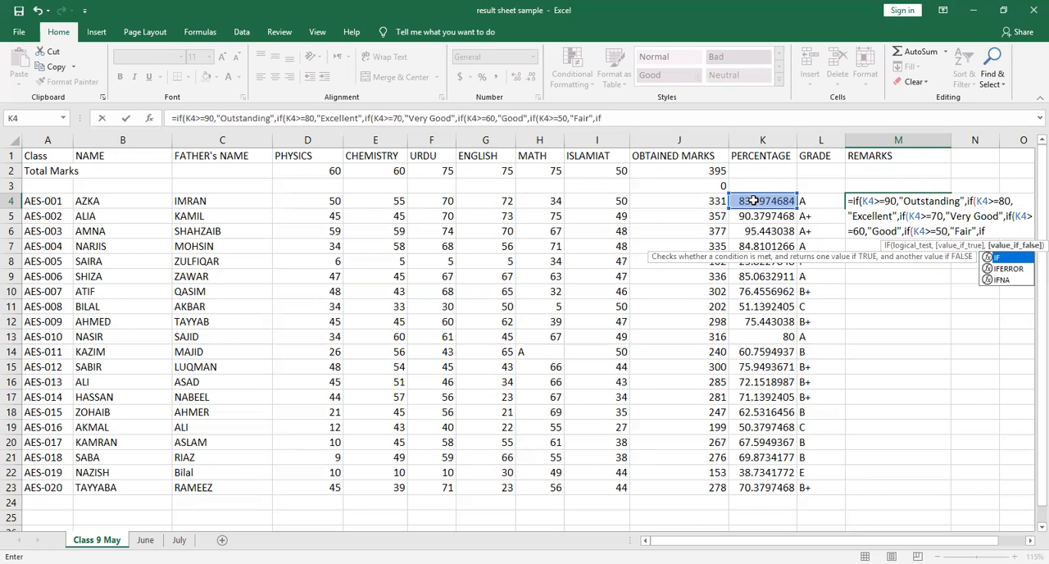
{"action": "type", "text": "(K4>=40"}
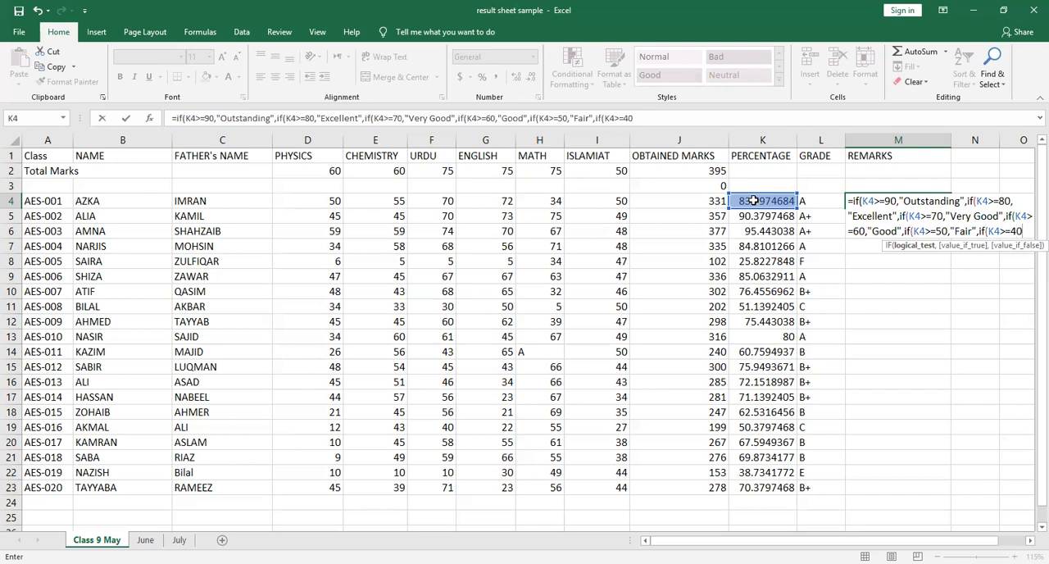
{"action": "type", "text": ",\"Satisfactory"}
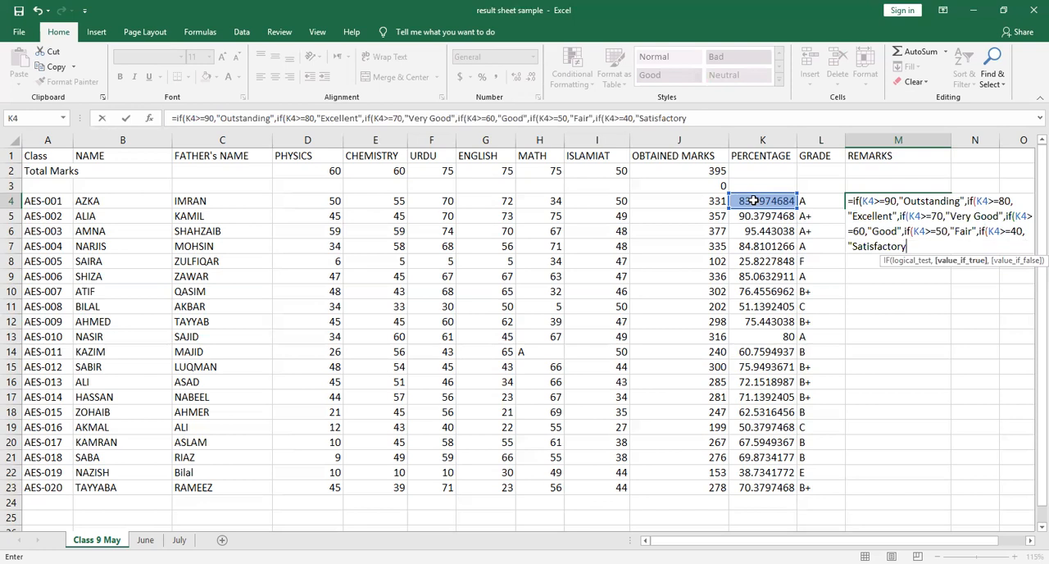
{"action": "type", "text": "\",if(K4"}
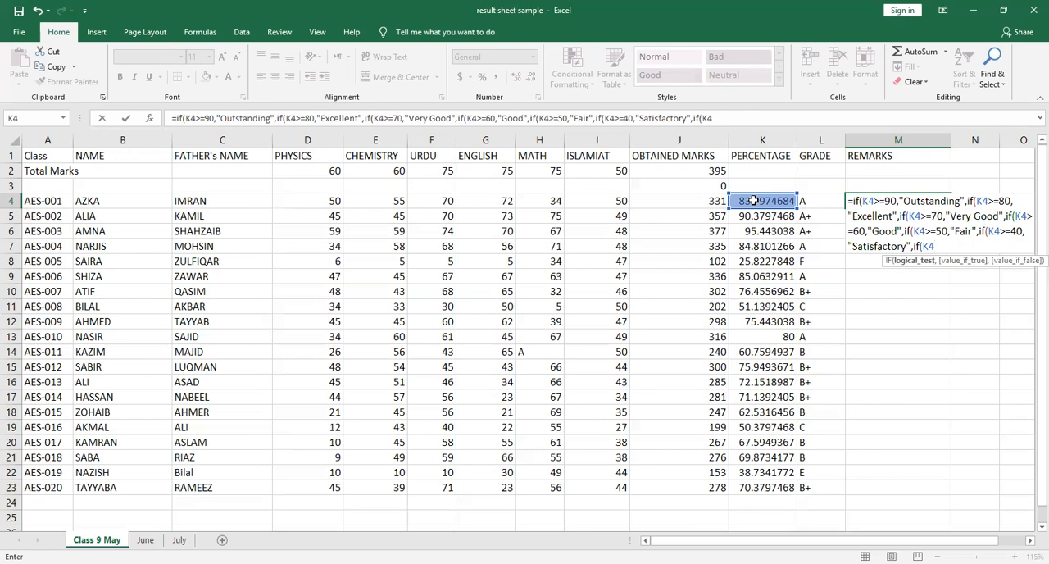
{"action": "type", "text": ">=33,\"No"}
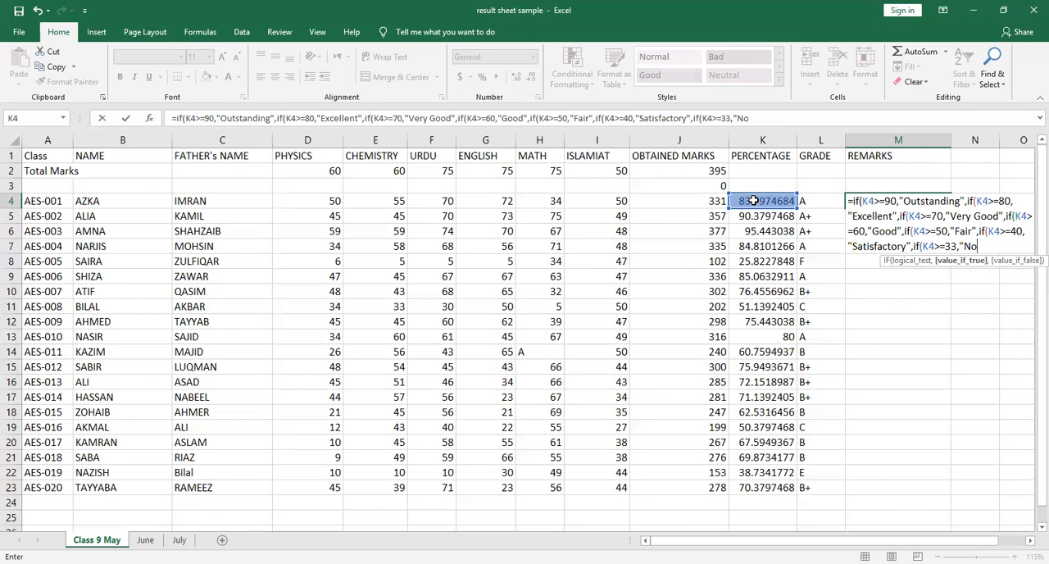
{"action": "type", "text": "t satisfactory\",\""}
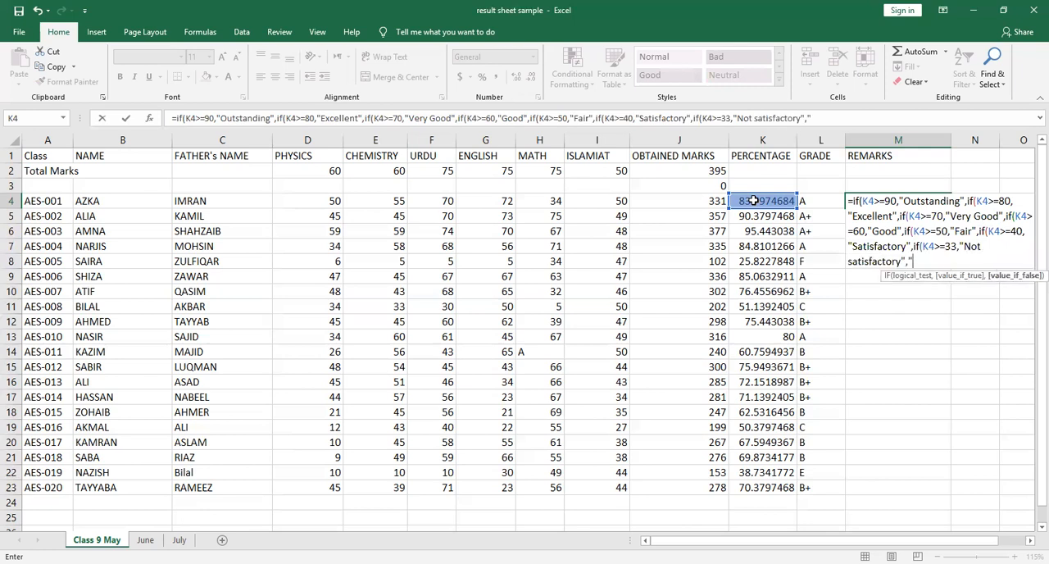
{"action": "type", "text": "Less  than 33%"}
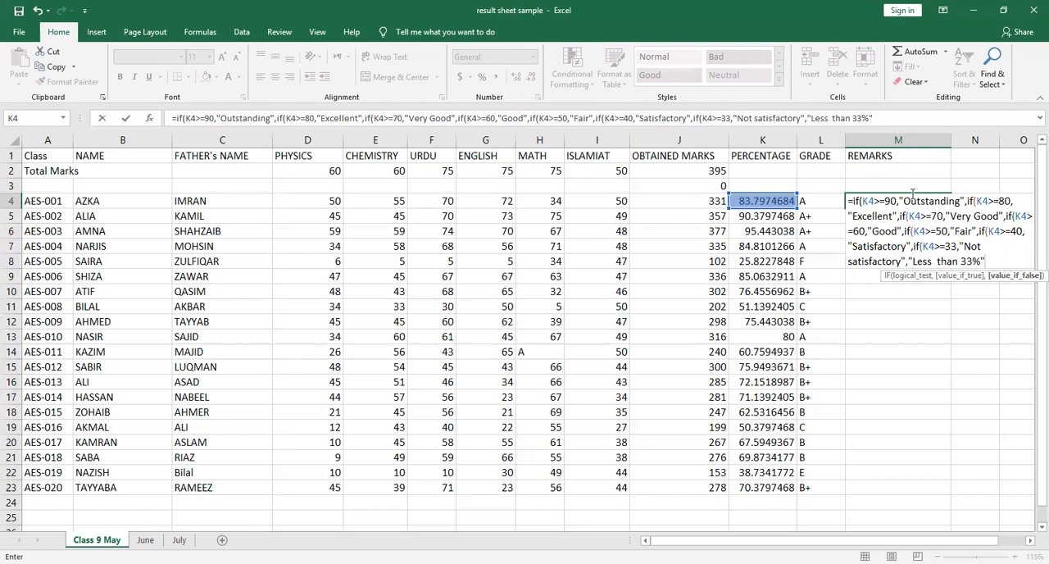
Finish the M4 formula with "Less than 33%" as the fallback remark, close all the brackets and enter it
{"action": "type", "text": ")"}
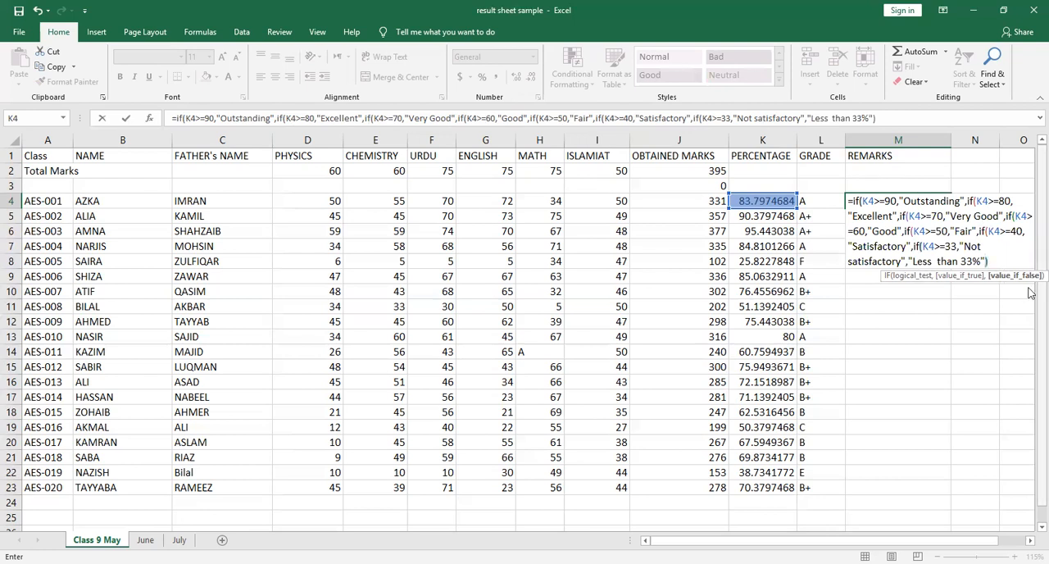
{"action": "type", "text": "))))))"}
{"action": "key", "text": "Return"}
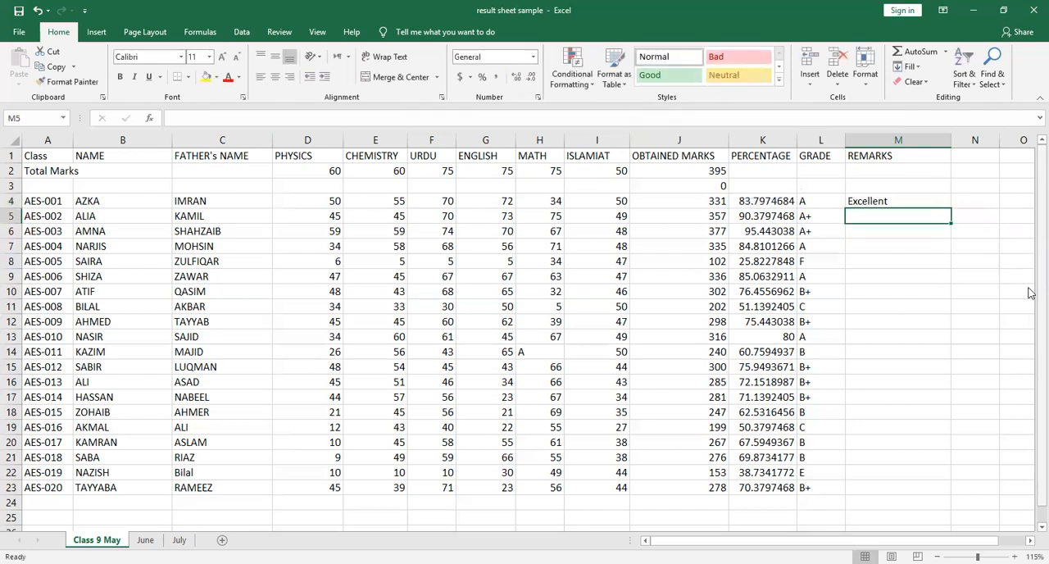
Fill the remarks formula from M4 down to M23 for all the students
{"action": "left_click", "coordinate": [905, 202]}
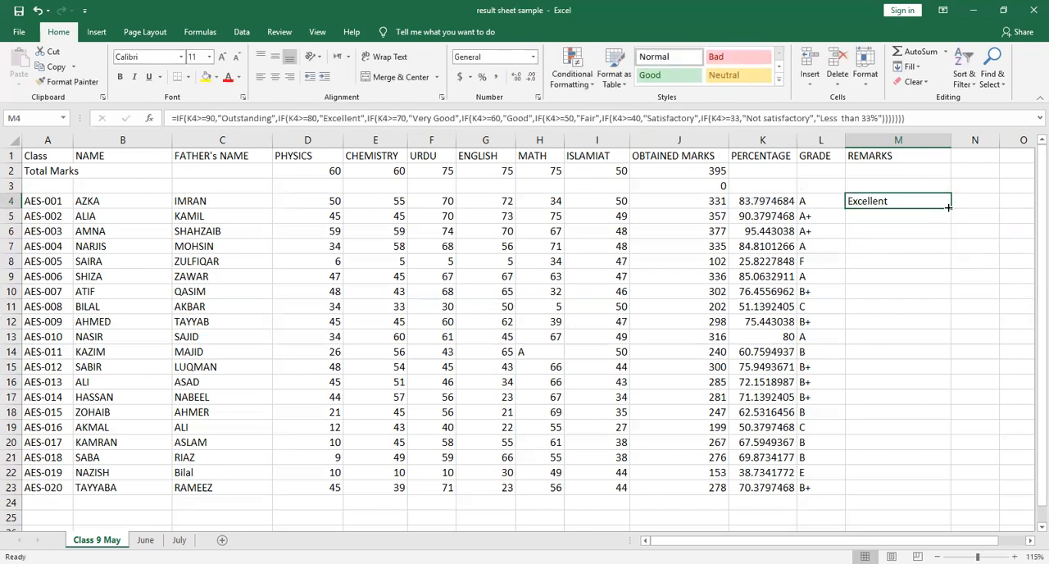
{"action": "left_click_drag", "start_coordinate": [951, 208], "coordinate": [951, 496]}
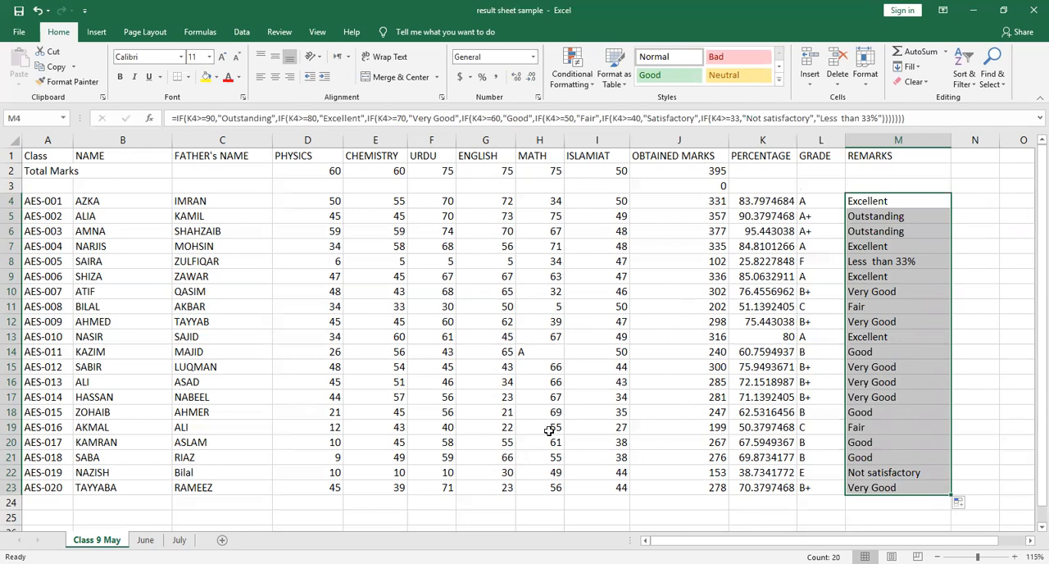
Change the Islamiat mark in I16 to 20
{"action": "left_click", "coordinate": [622, 383]}
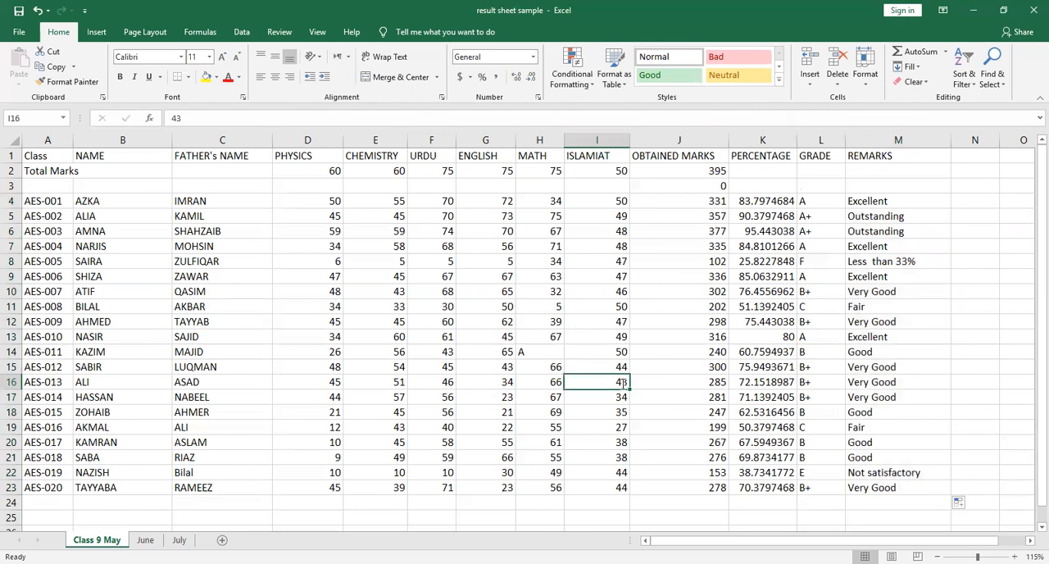
{"action": "type", "text": "20"}
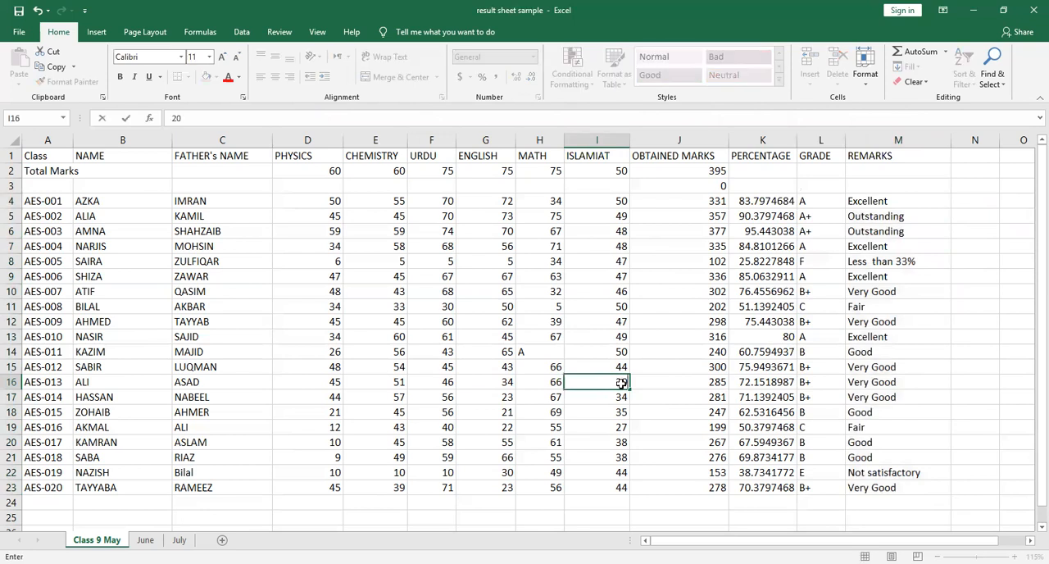
{"action": "key", "text": "Return"}
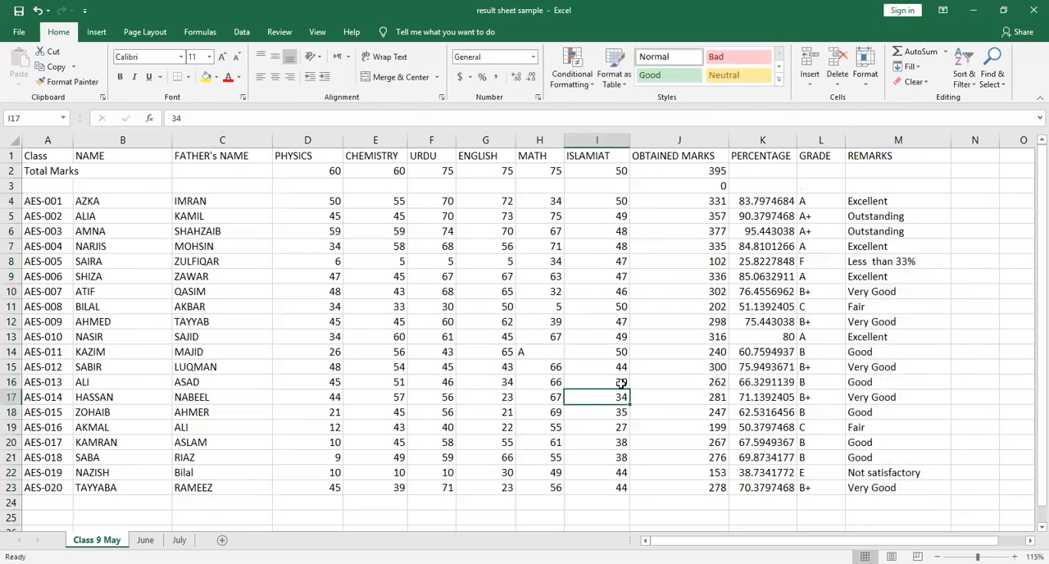
Change the English mark in G13 to 75
{"action": "left_click", "coordinate": [617, 334]}
{"action": "left_click", "coordinate": [553, 337]}
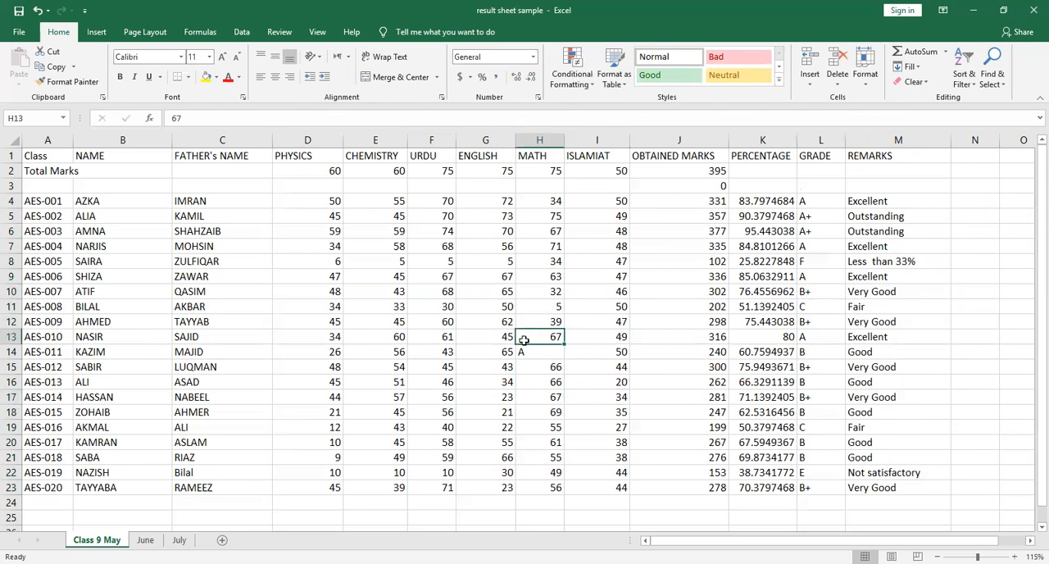
{"action": "left_click", "coordinate": [500, 337]}
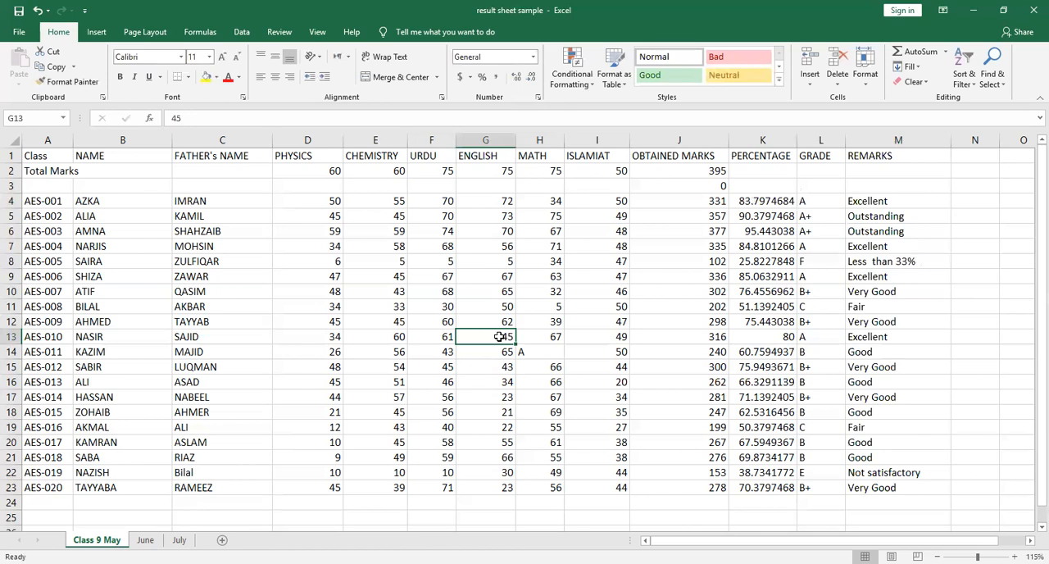
{"action": "type", "text": "75"}
{"action": "key", "text": "Return"}
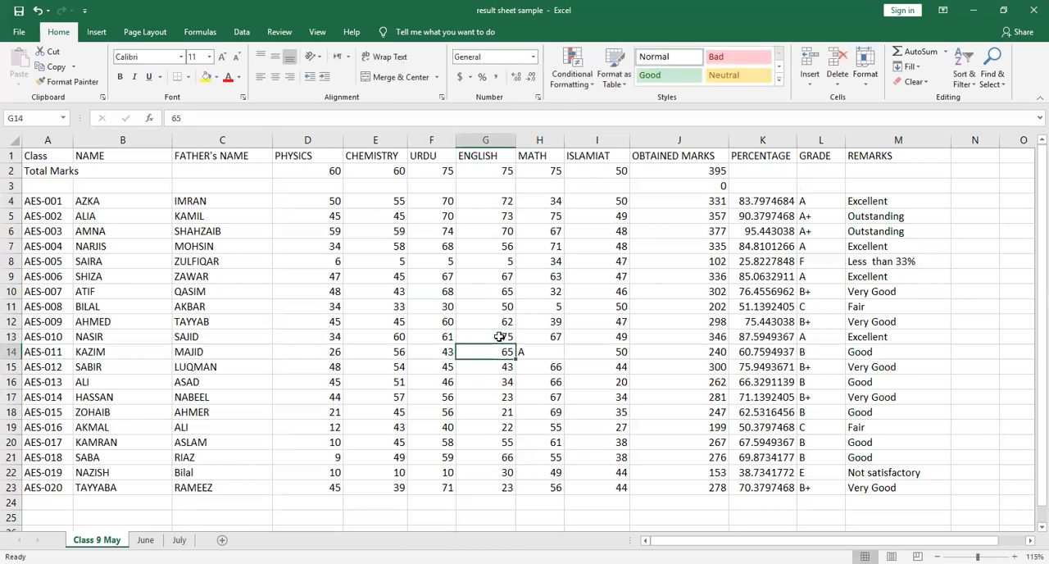
Replace the absent mark in Math cell H14 with 55
{"action": "left_click", "coordinate": [602, 356]}
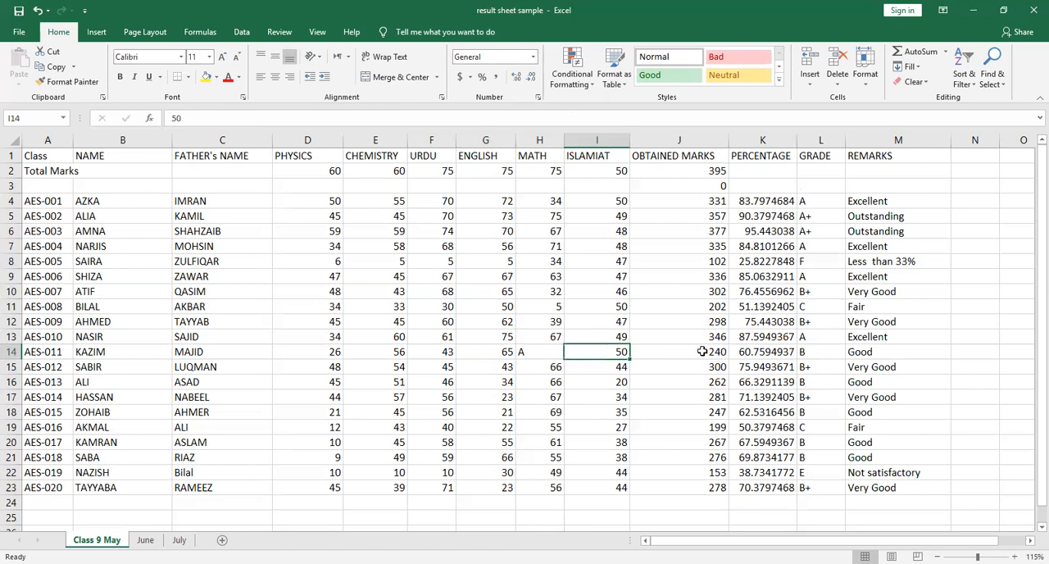
{"action": "left_click", "coordinate": [533, 354]}
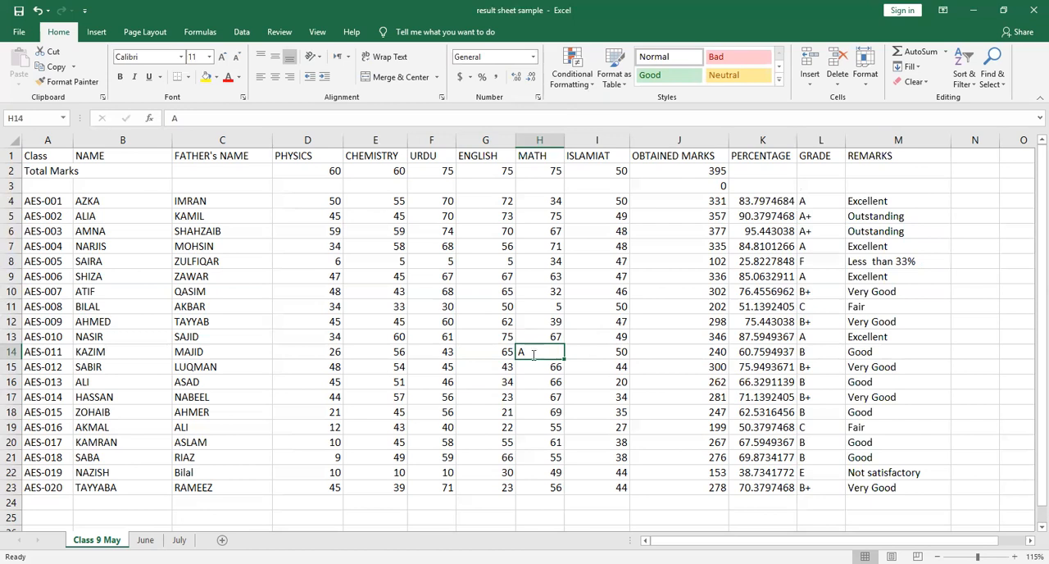
{"action": "type", "text": "55"}
{"action": "key", "text": "Return"}
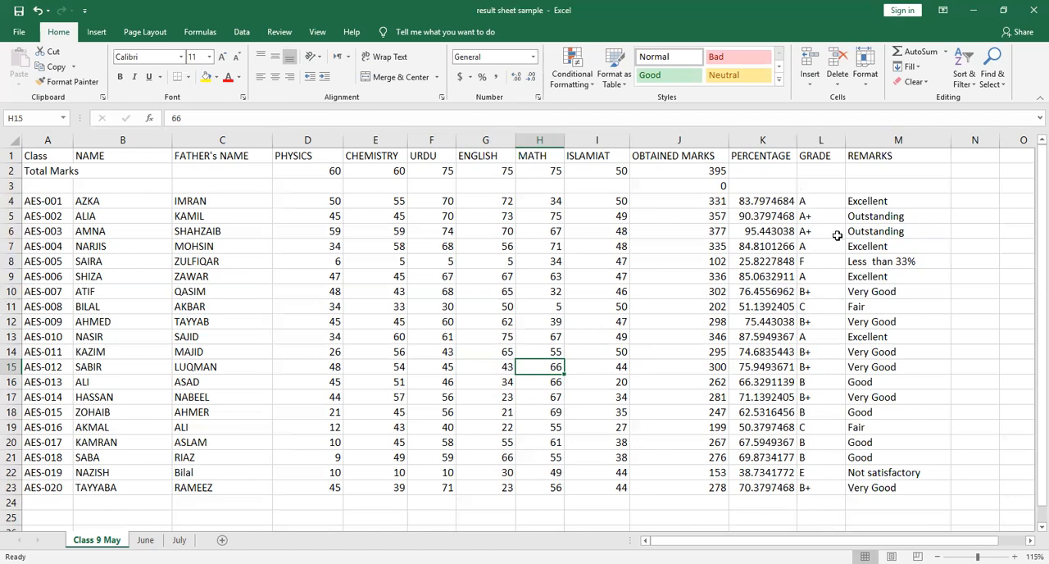
Compare the grade formula in L4 with the remarks formula in M4
{"action": "left_click", "coordinate": [805, 202]}
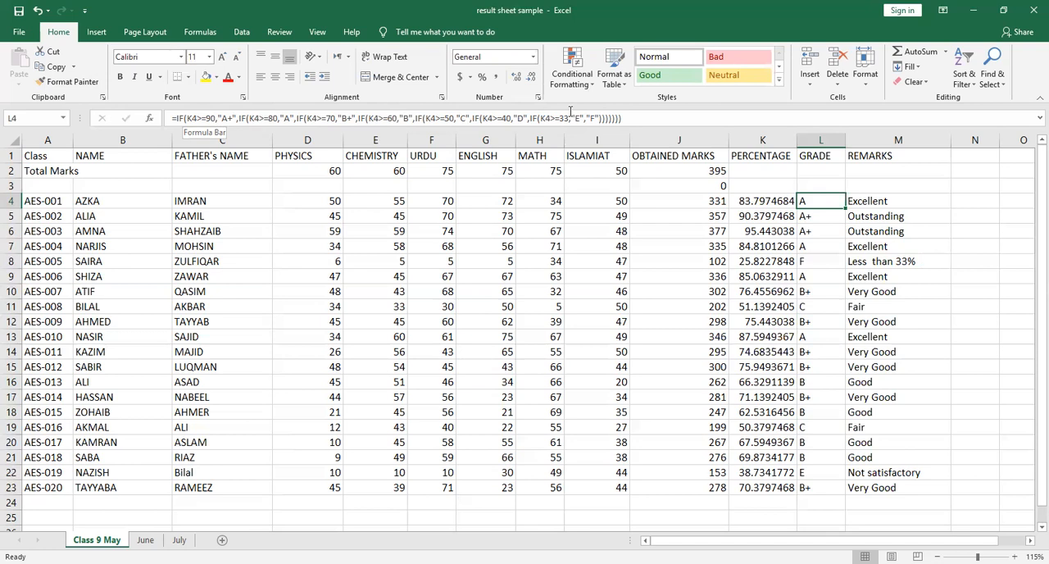
{"action": "left_click", "coordinate": [875, 203]}
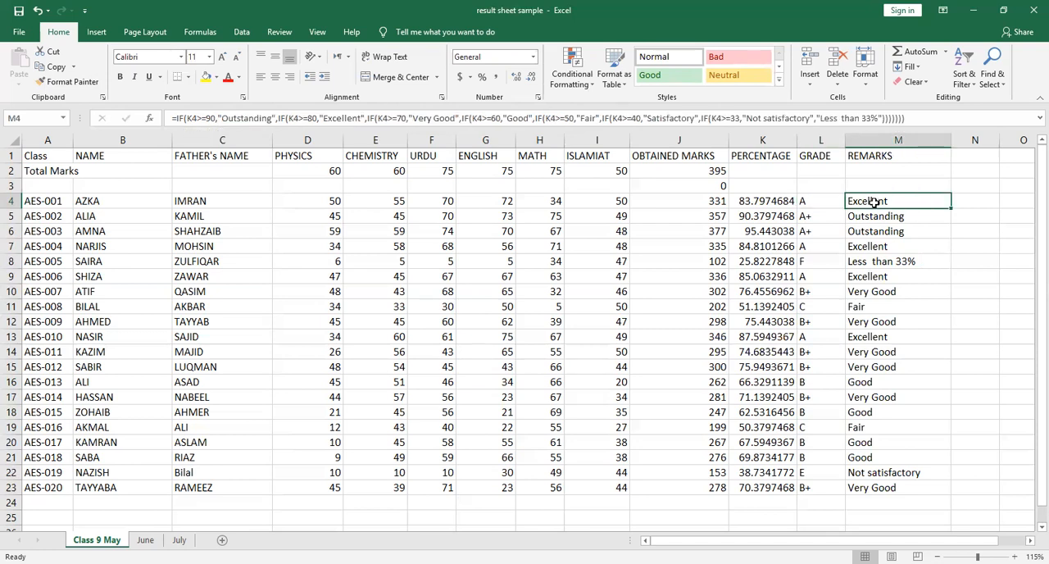
{"action": "left_click", "coordinate": [806, 202]}
{"action": "left_click", "coordinate": [864, 201]}
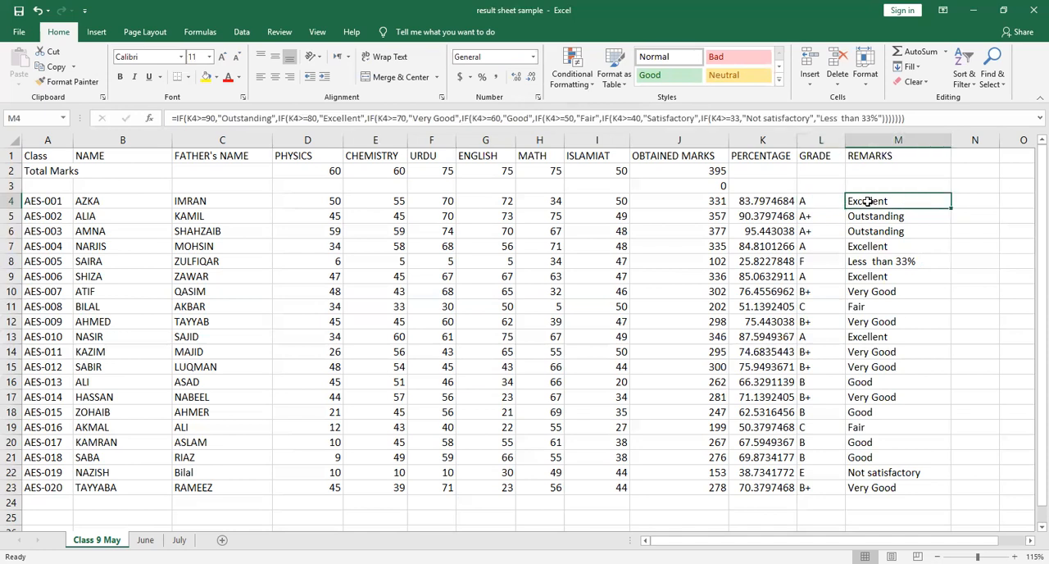